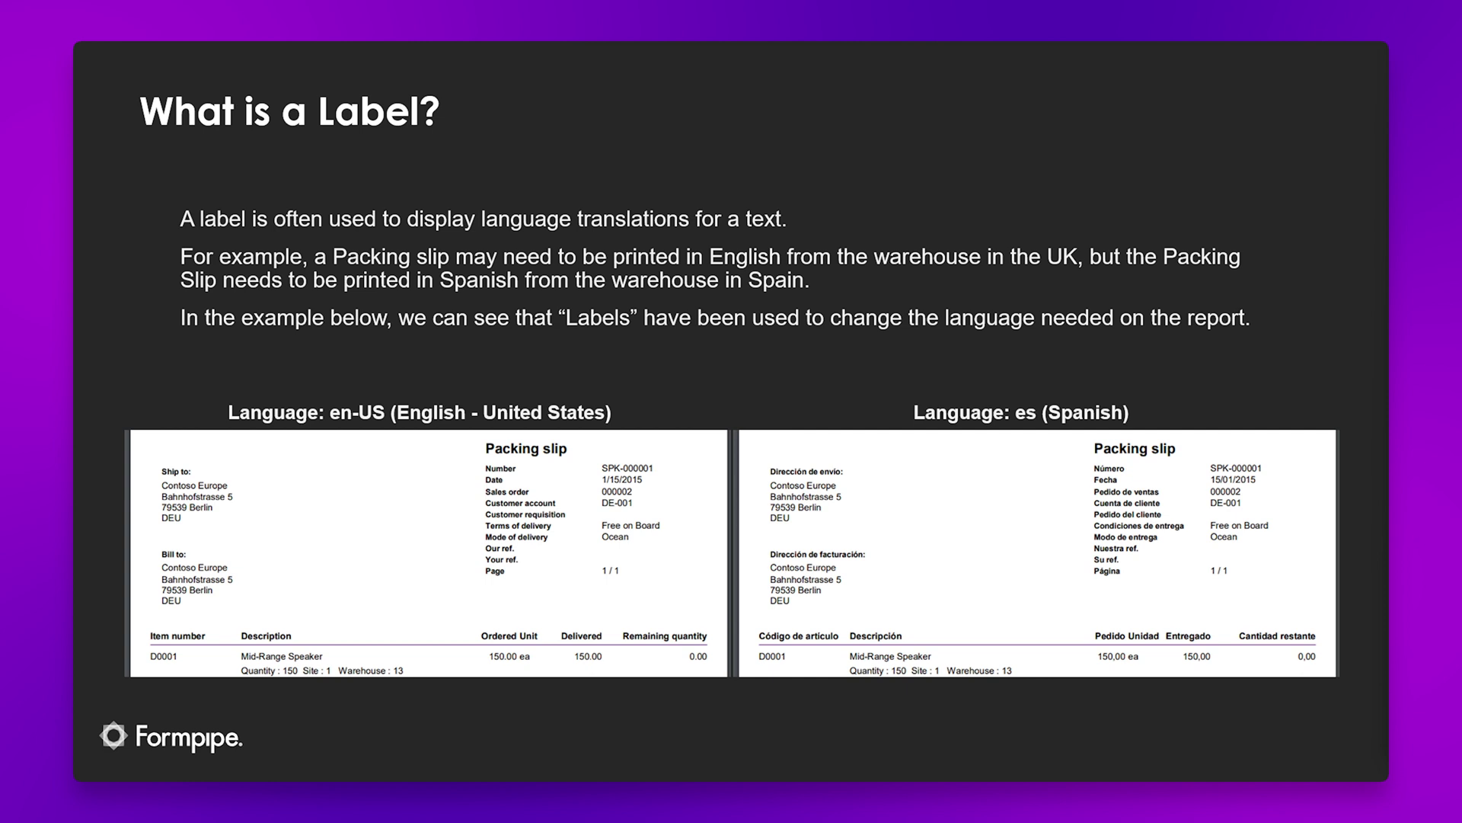
key("Right")
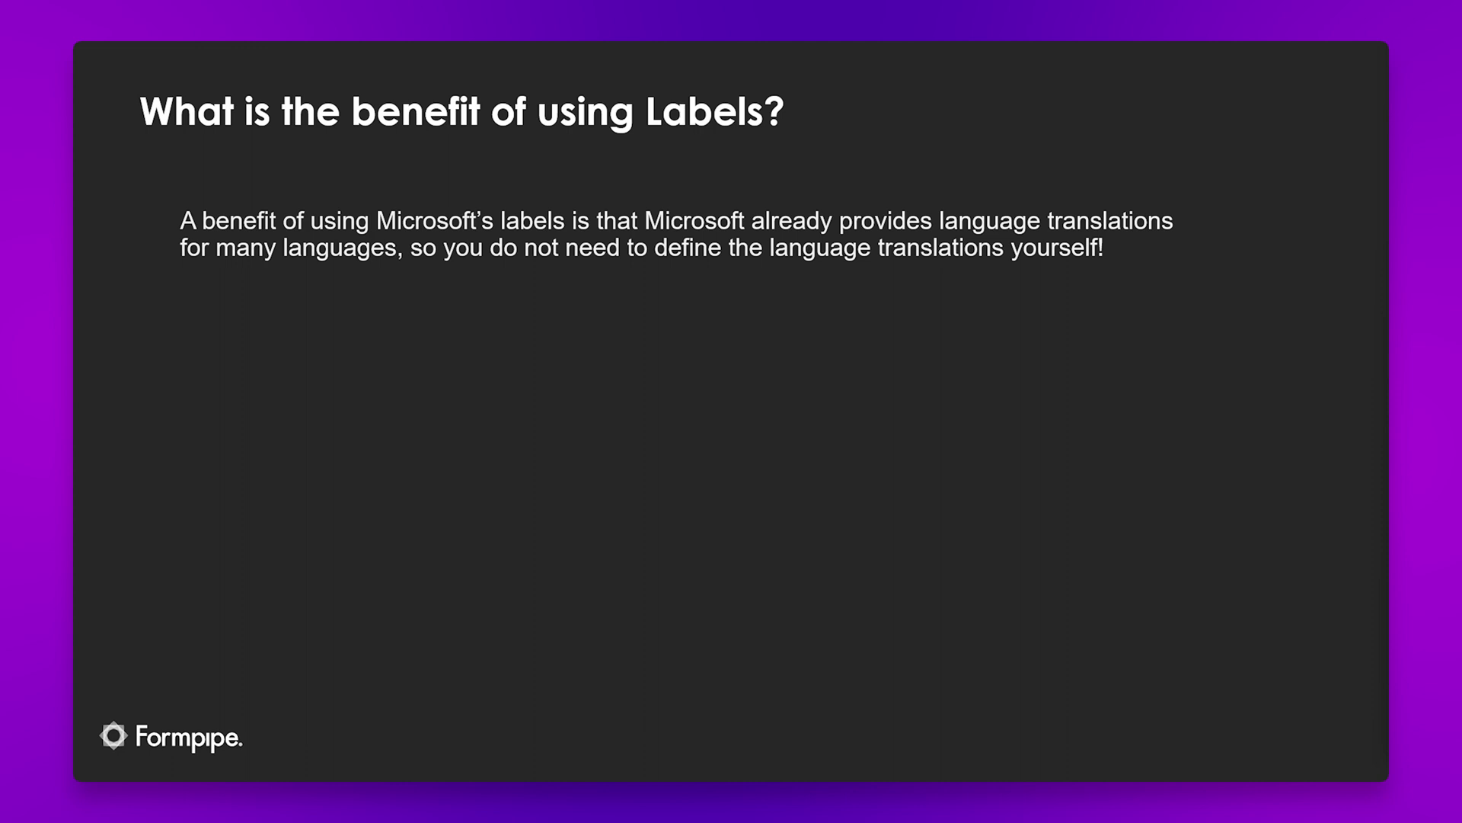
key("Right")
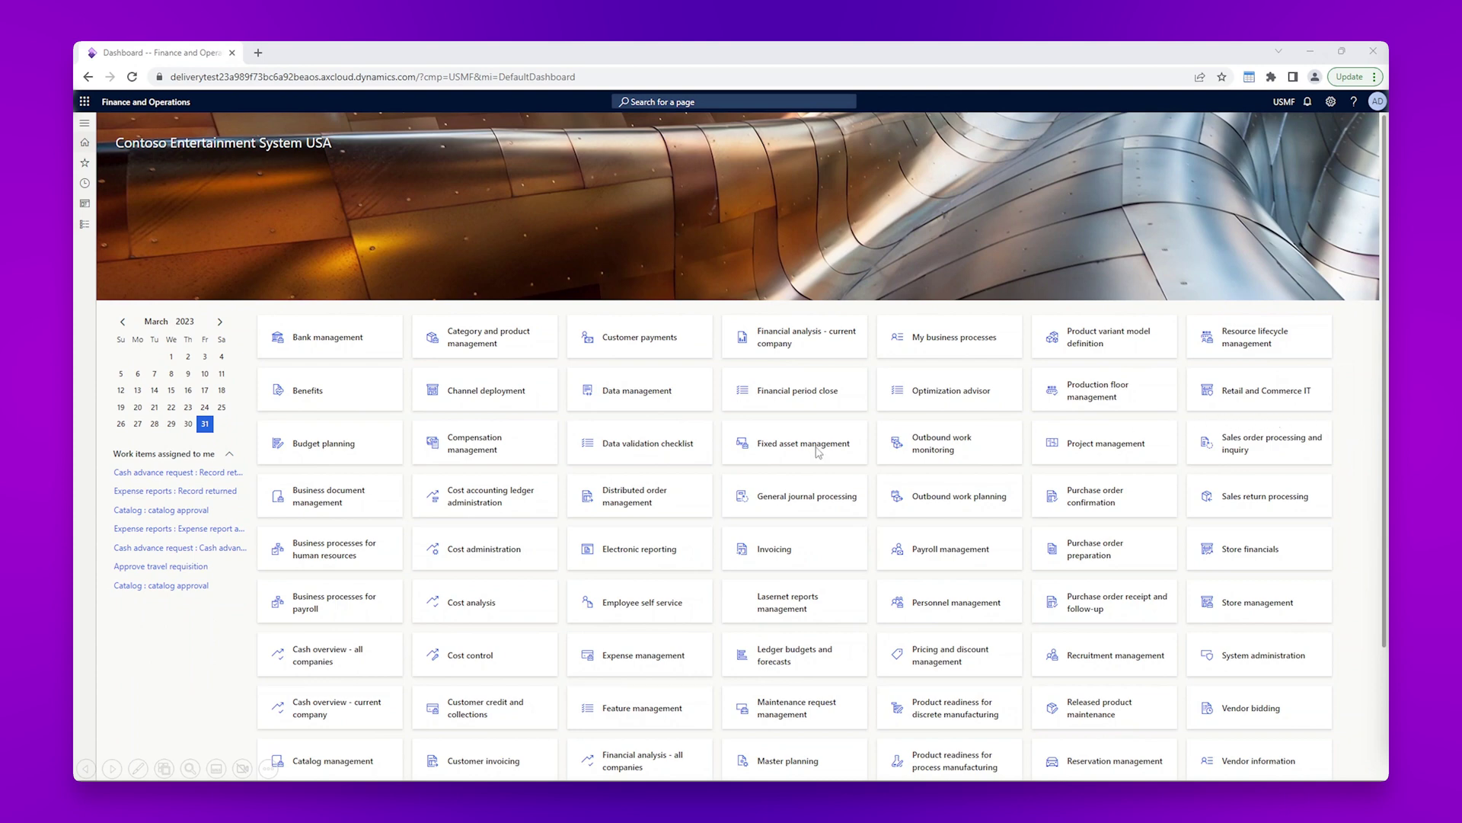
- Open the Packing slip journal from the Sales and marketing module and resend the first packing slip to Lasernet Screen
left_click(84, 229)
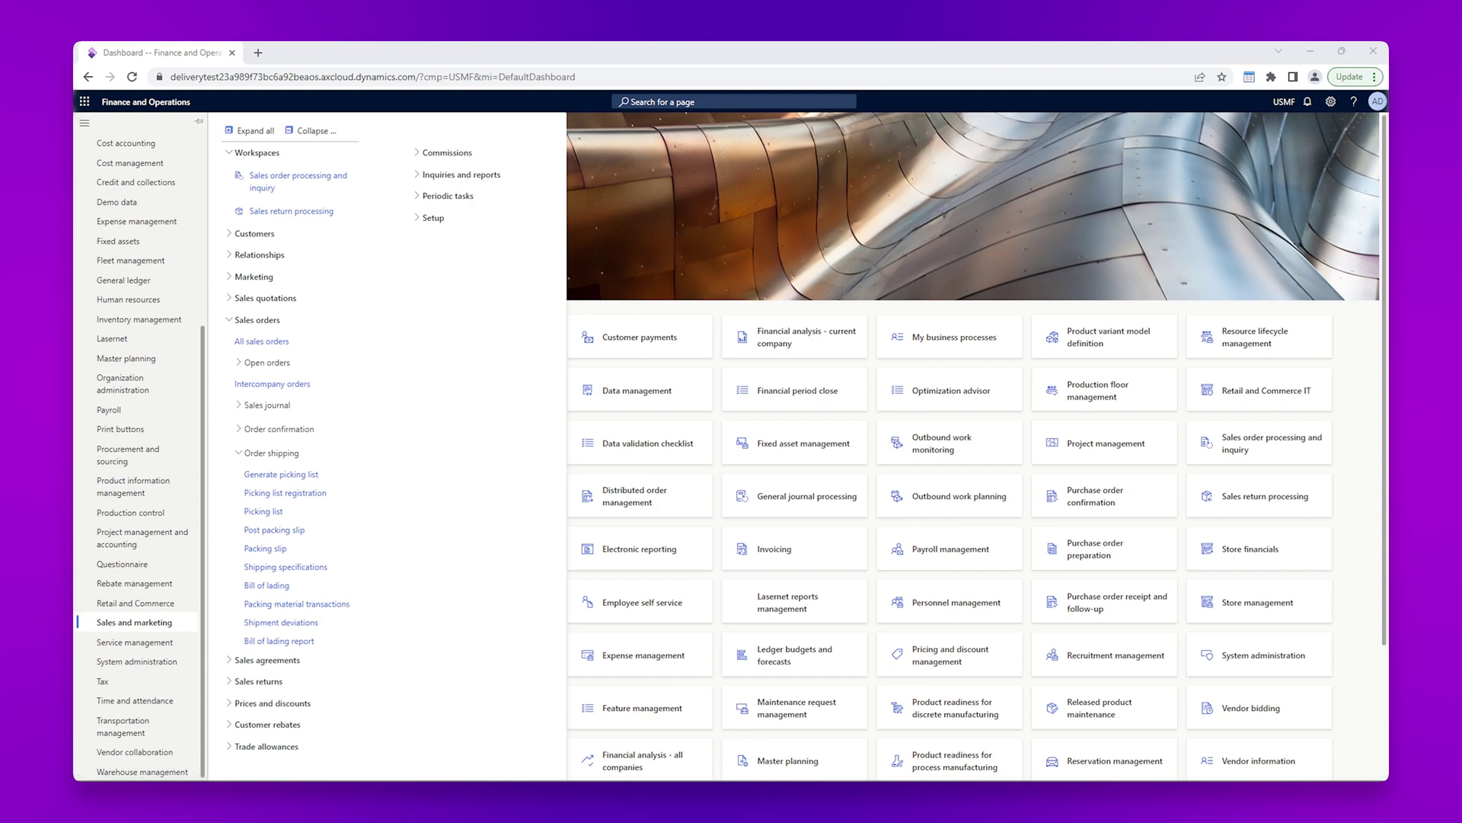
left_click(267, 549)
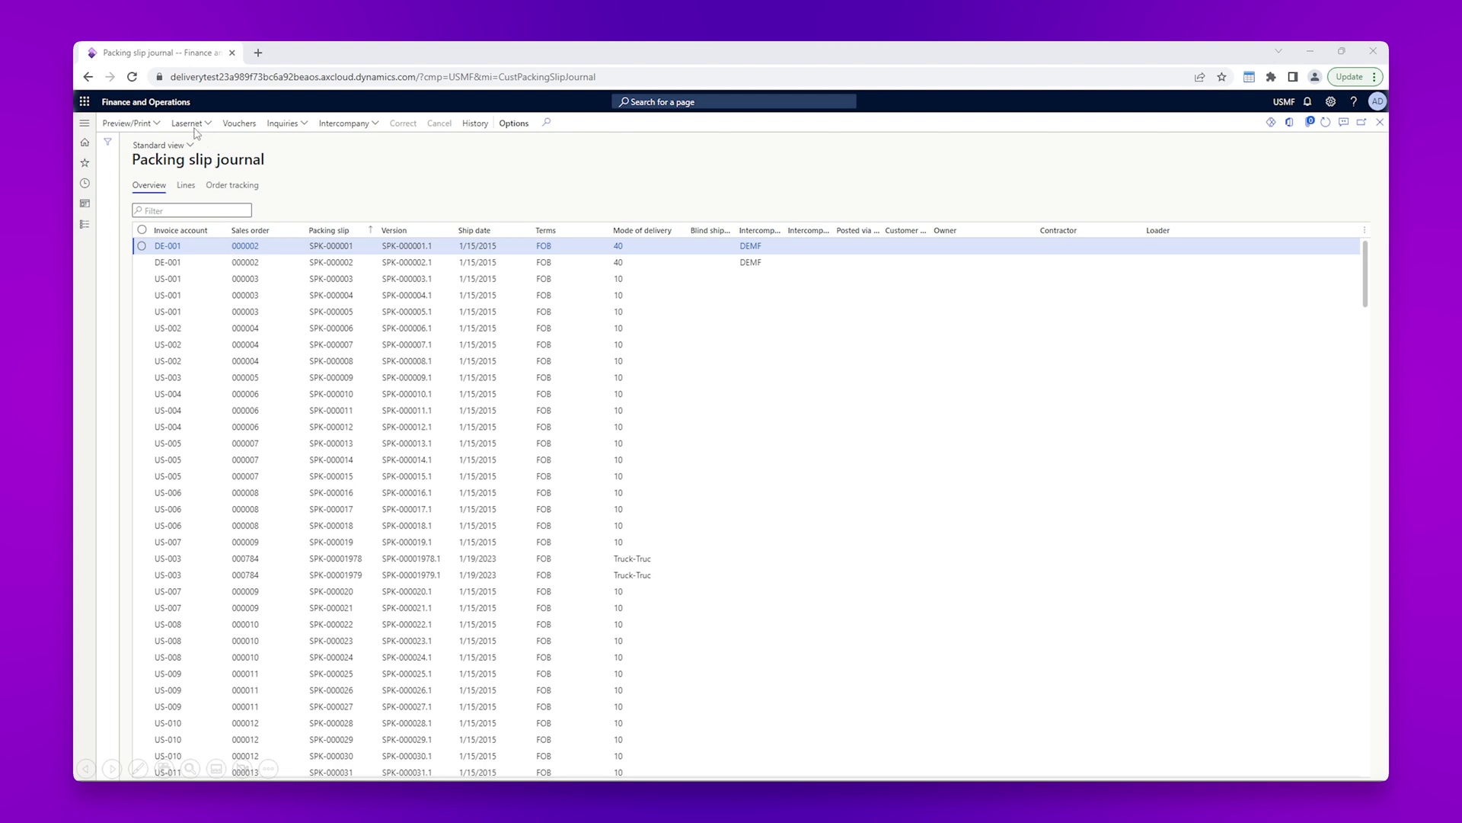
left_click(191, 124)
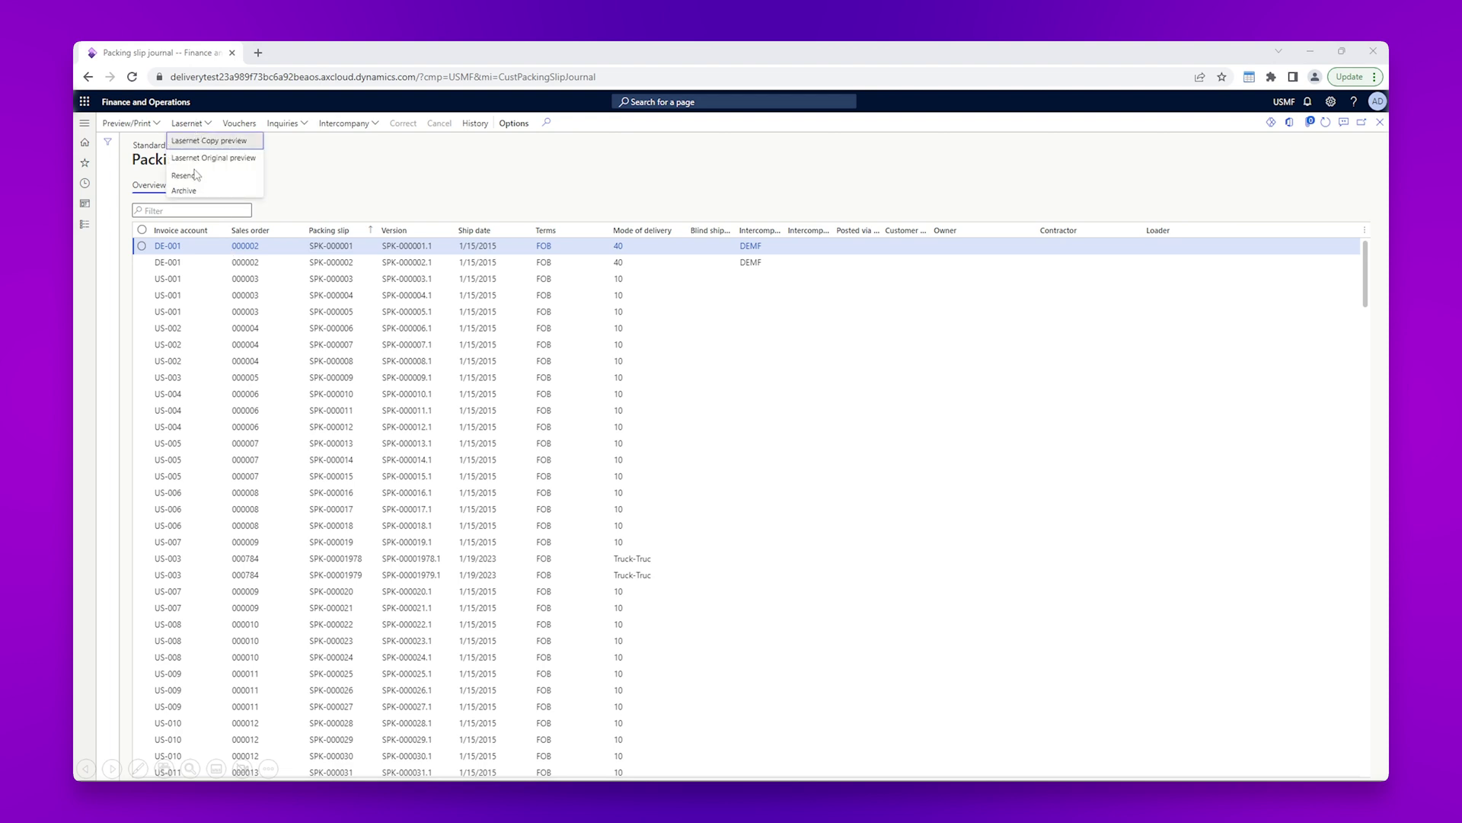
left_click(195, 175)
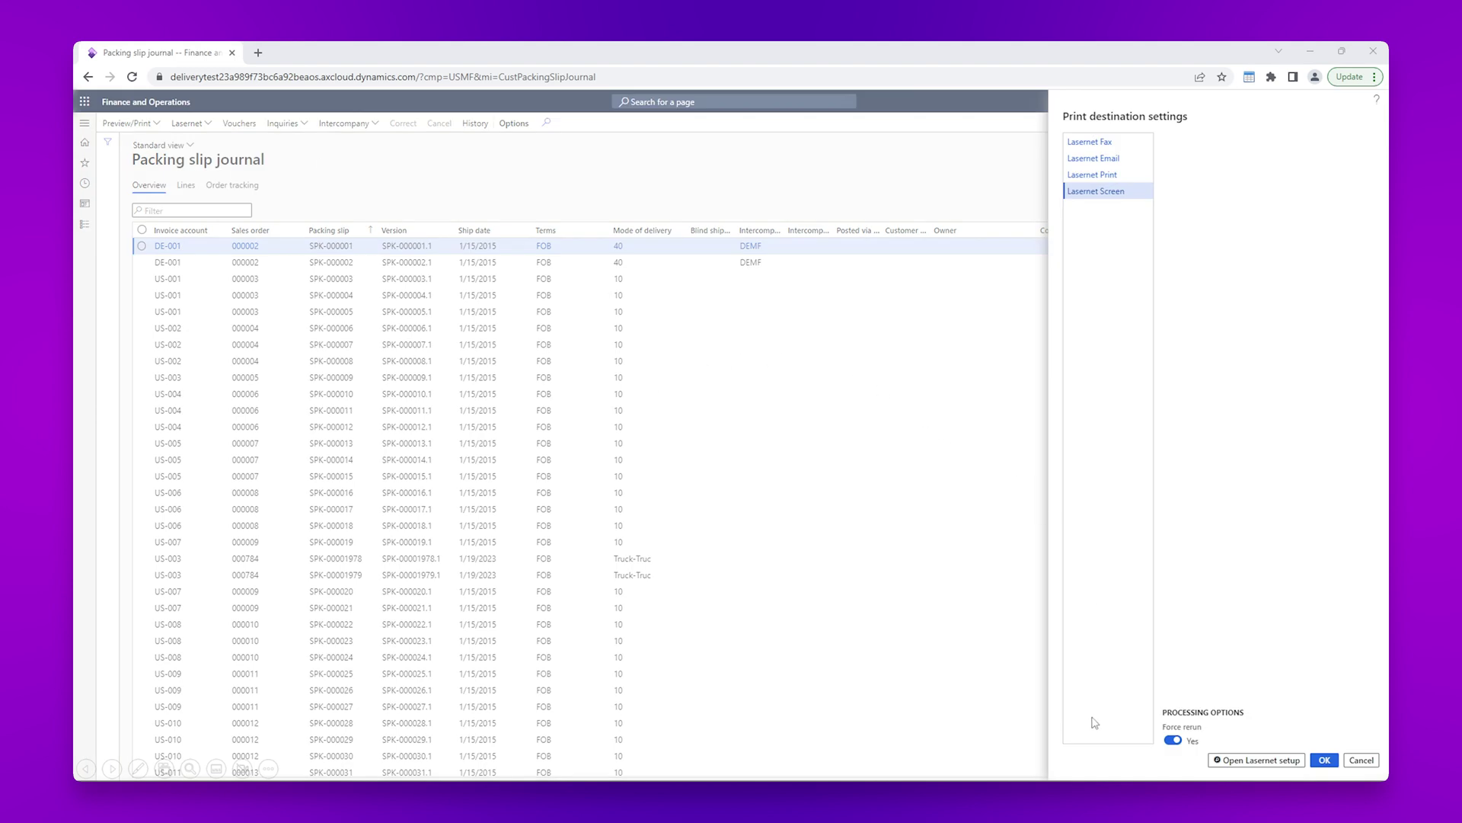
left_click(1326, 761)
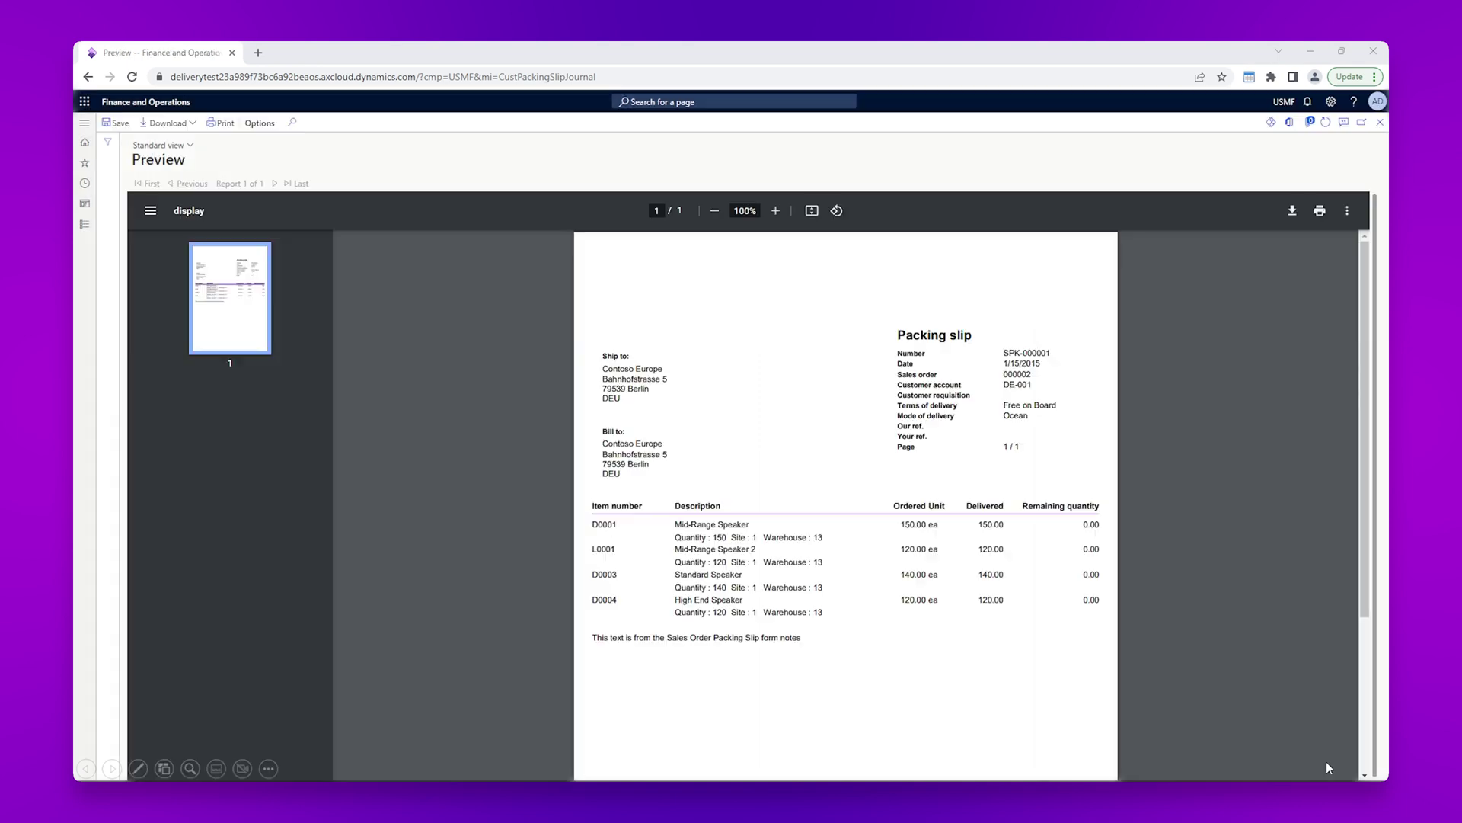
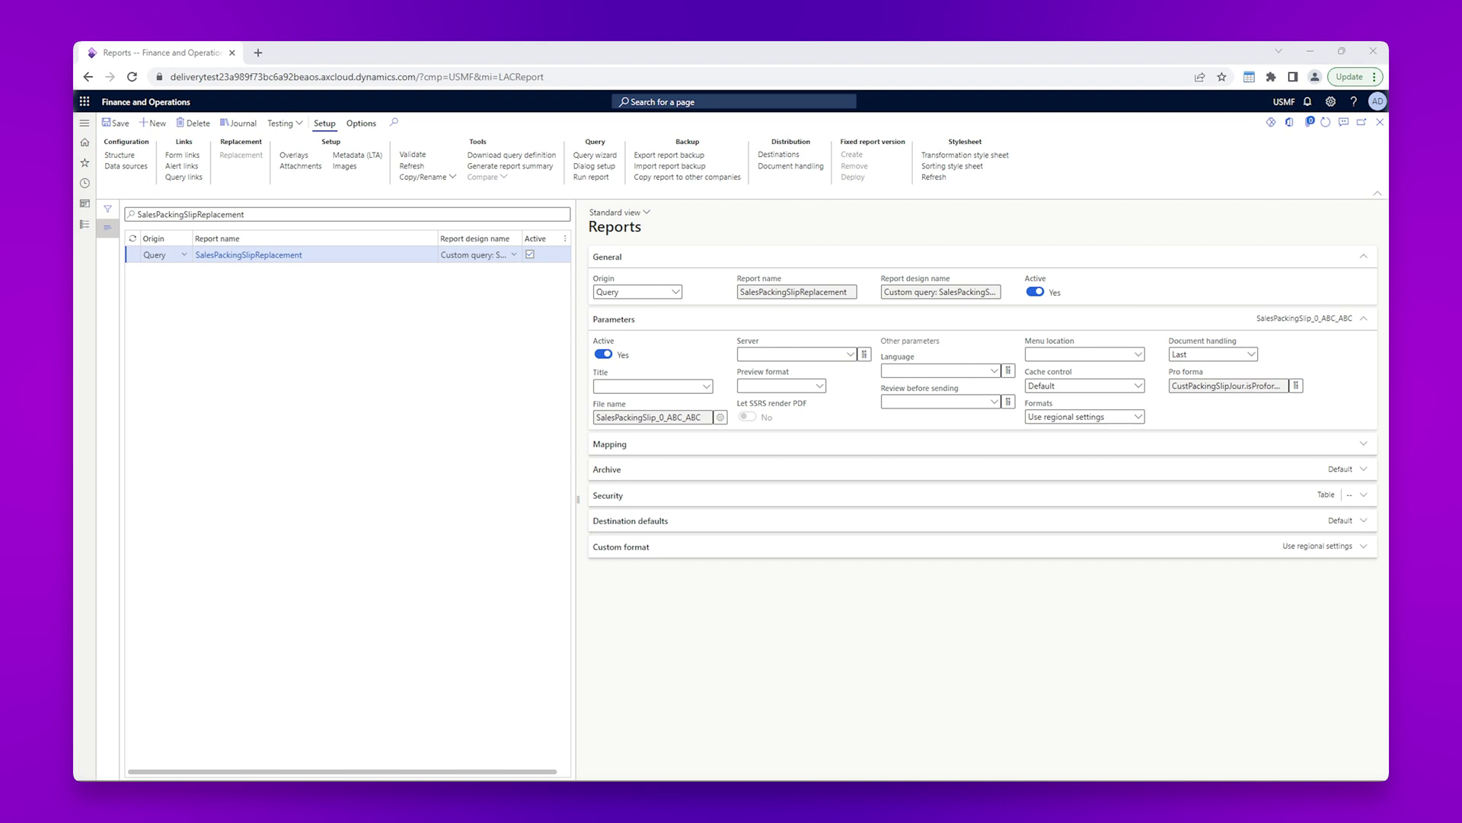
- Set the Language parameter of the SalesPackingSlipReplacement report to es (Spanish)
left_click(994, 371)
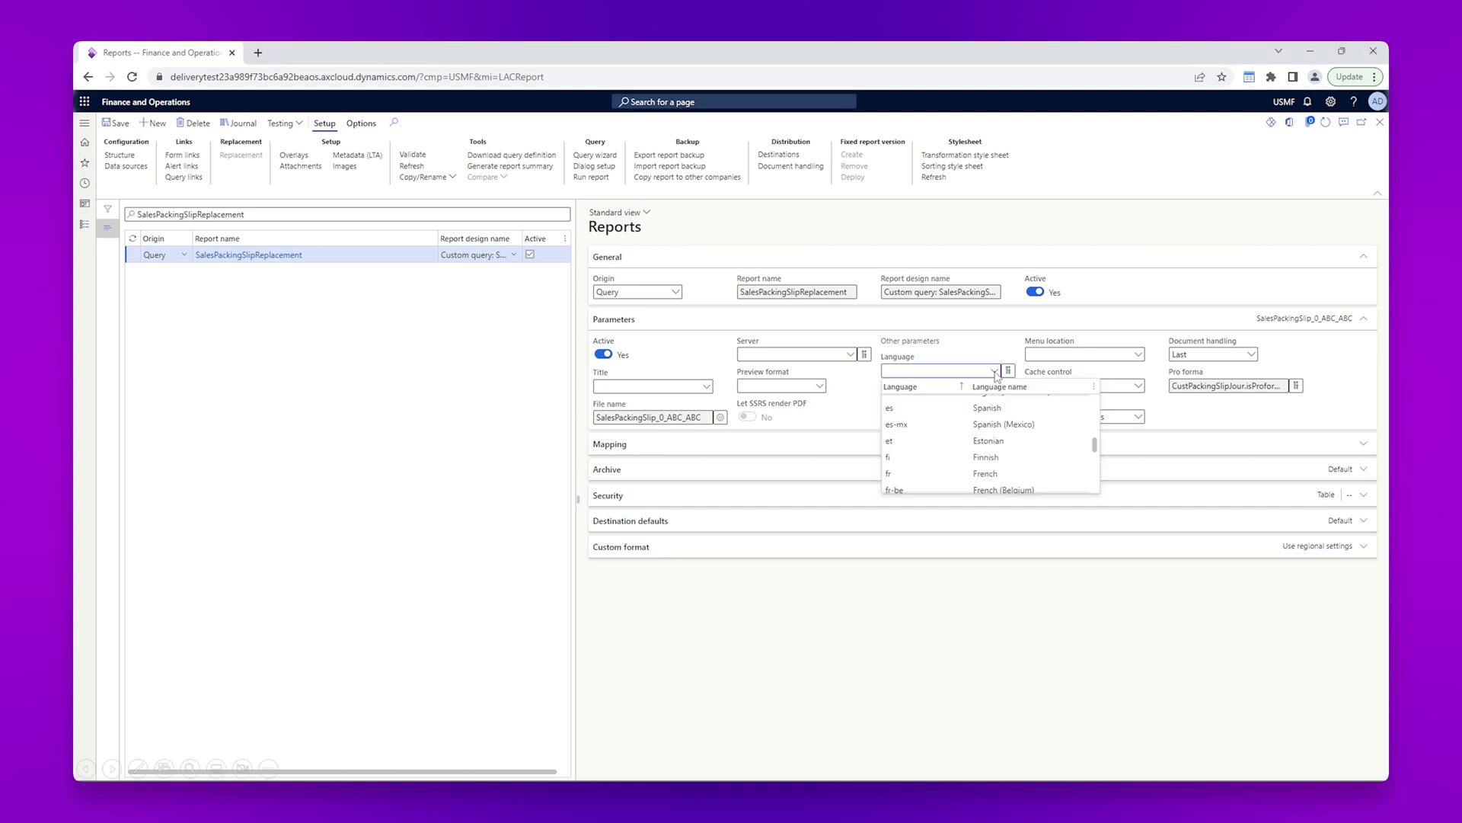
left_click(894, 416)
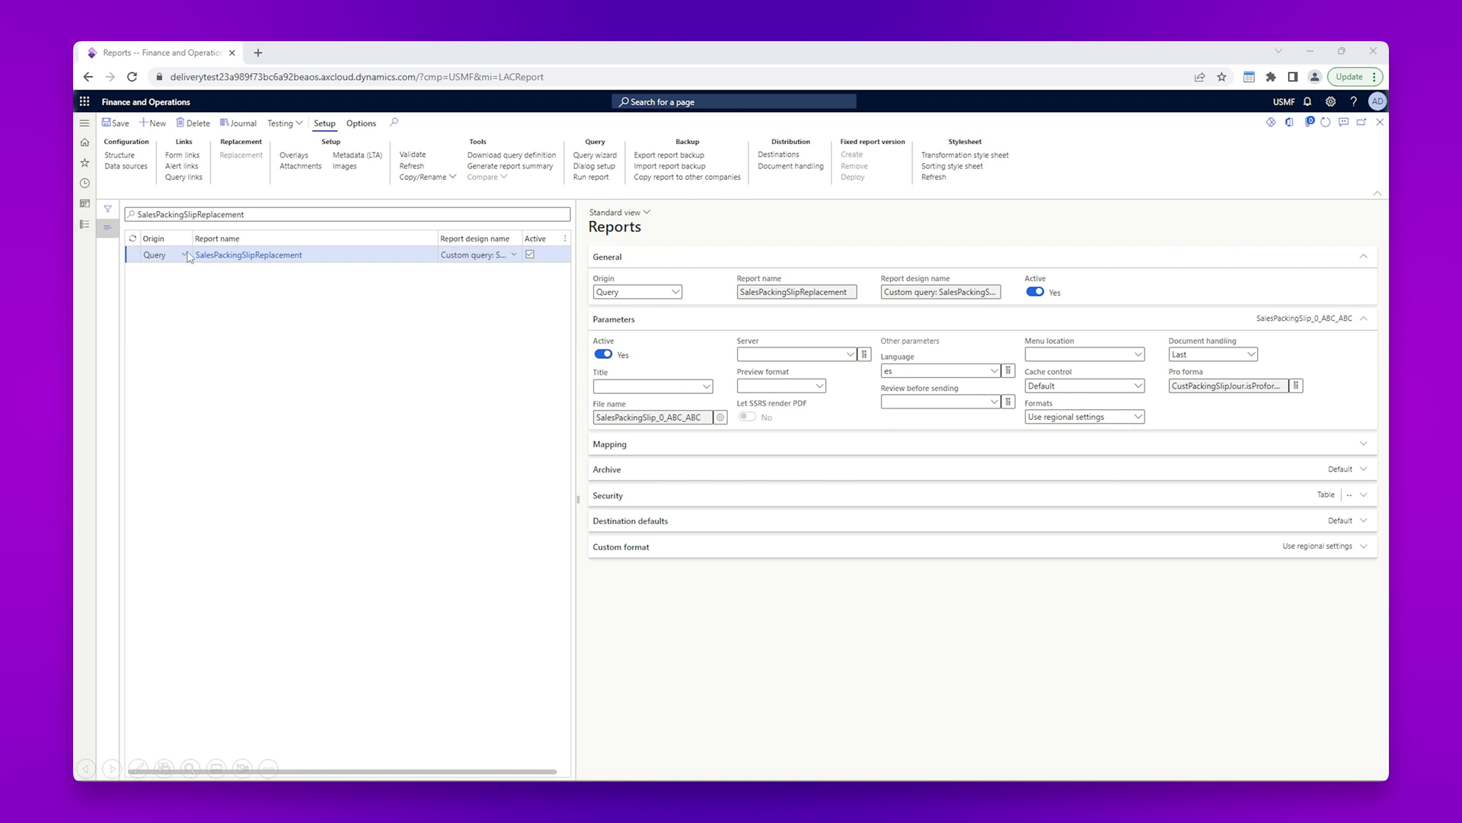
- Return to the Packing slip journal and resend the first packing slip to Lasernet Screen to check its Spanish labels
left_click(83, 228)
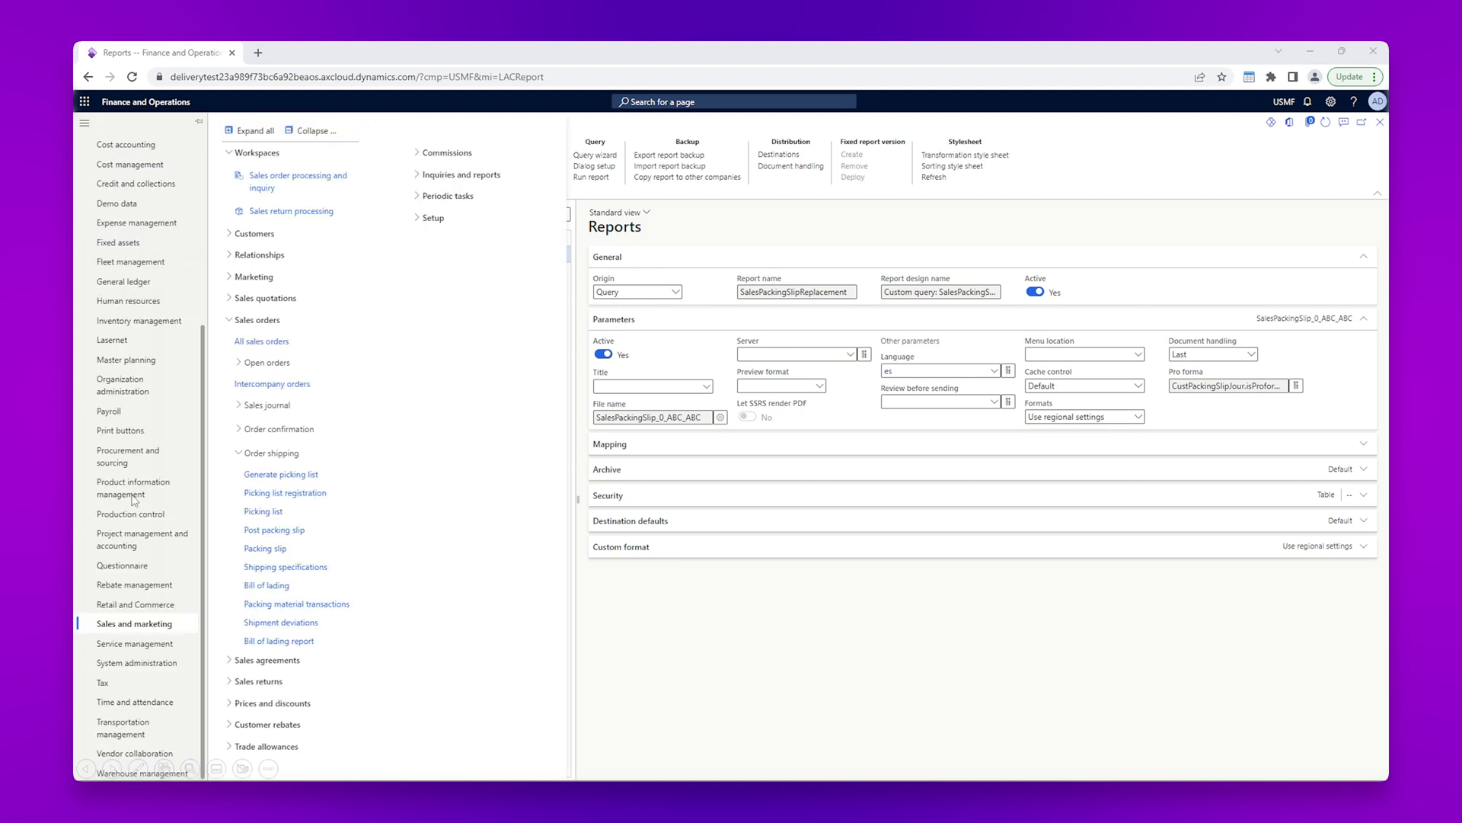
left_click(263, 549)
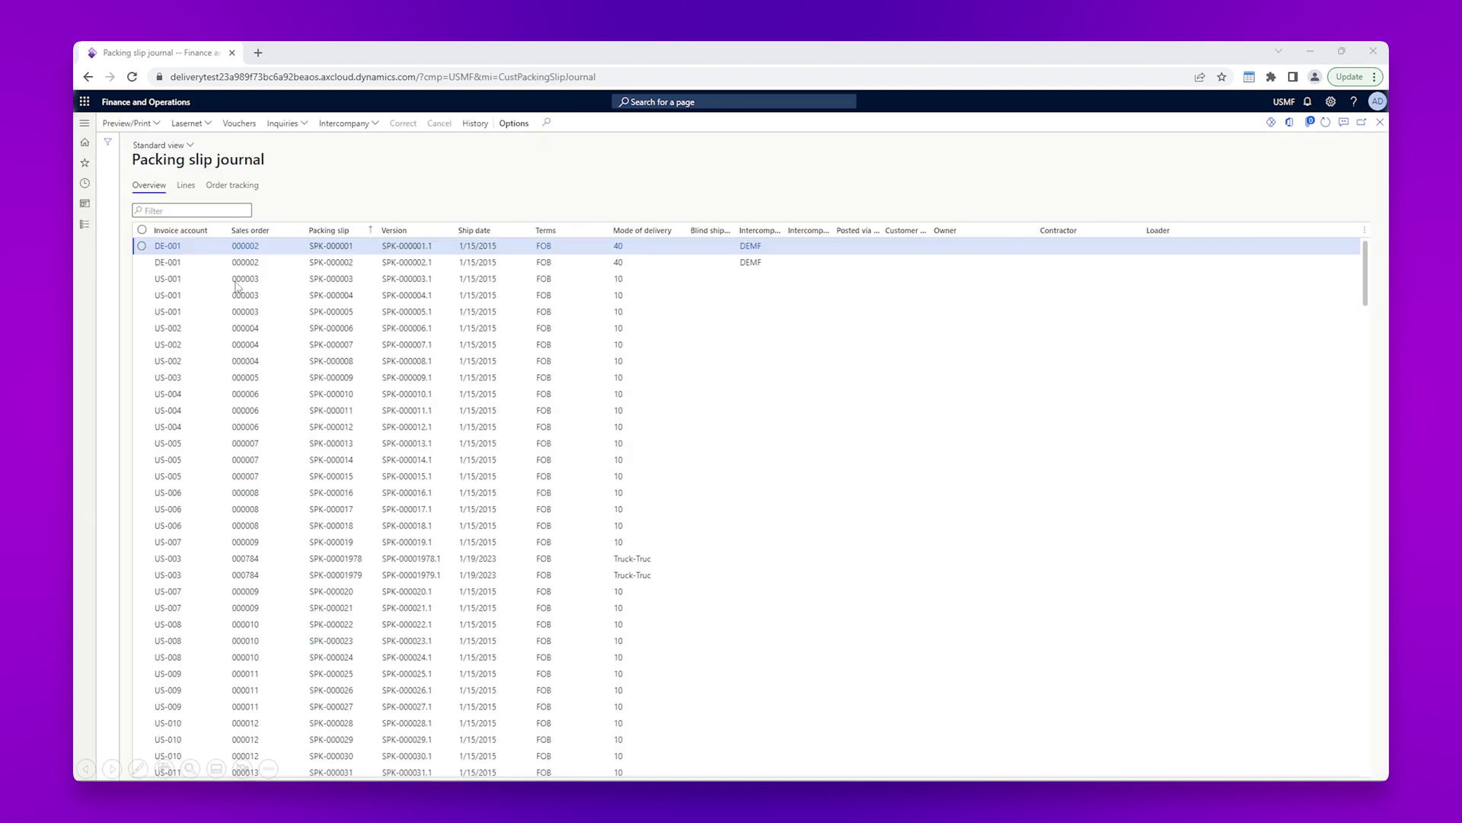
left_click(198, 124)
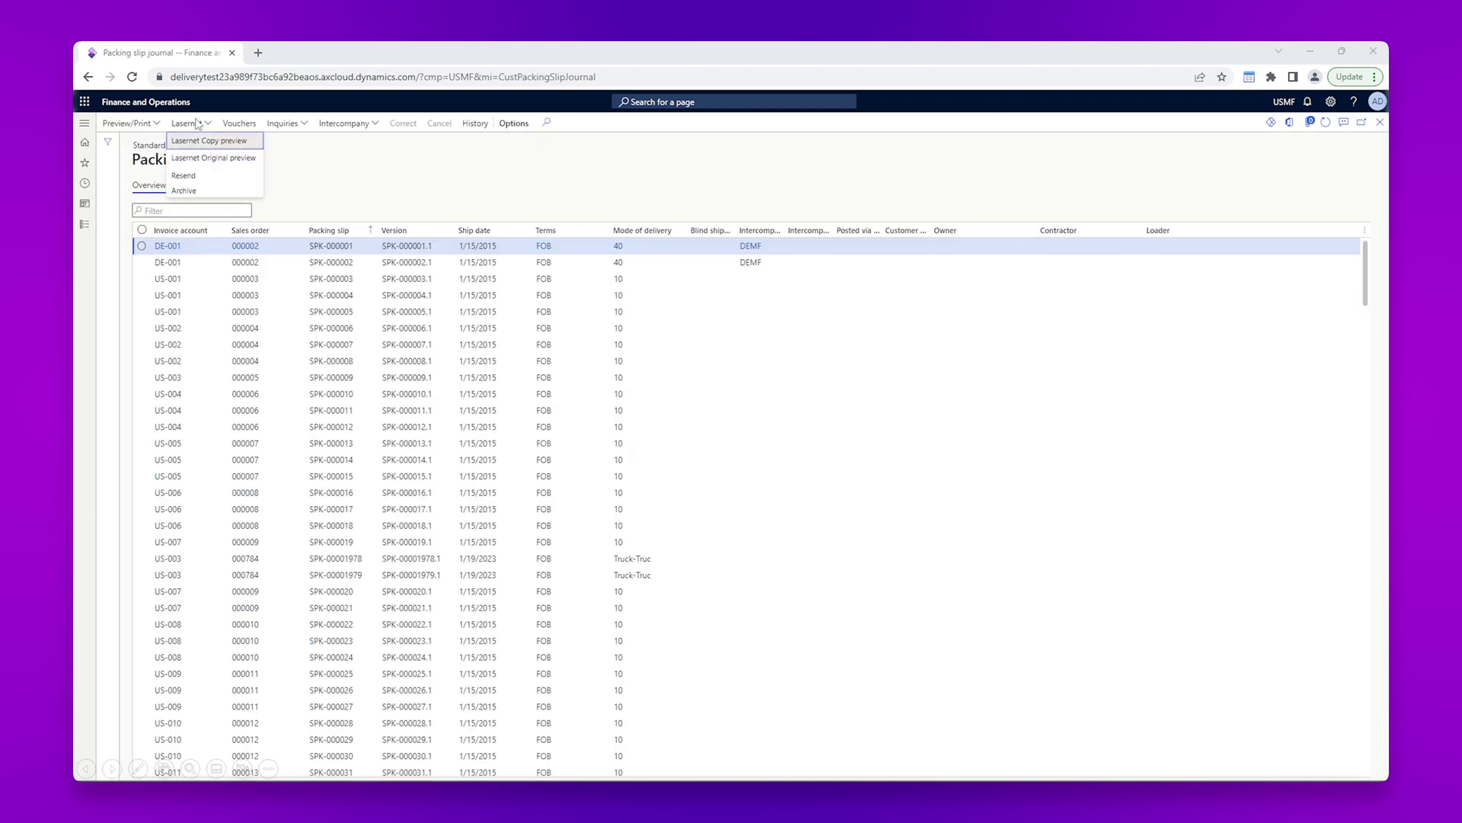
left_click(183, 176)
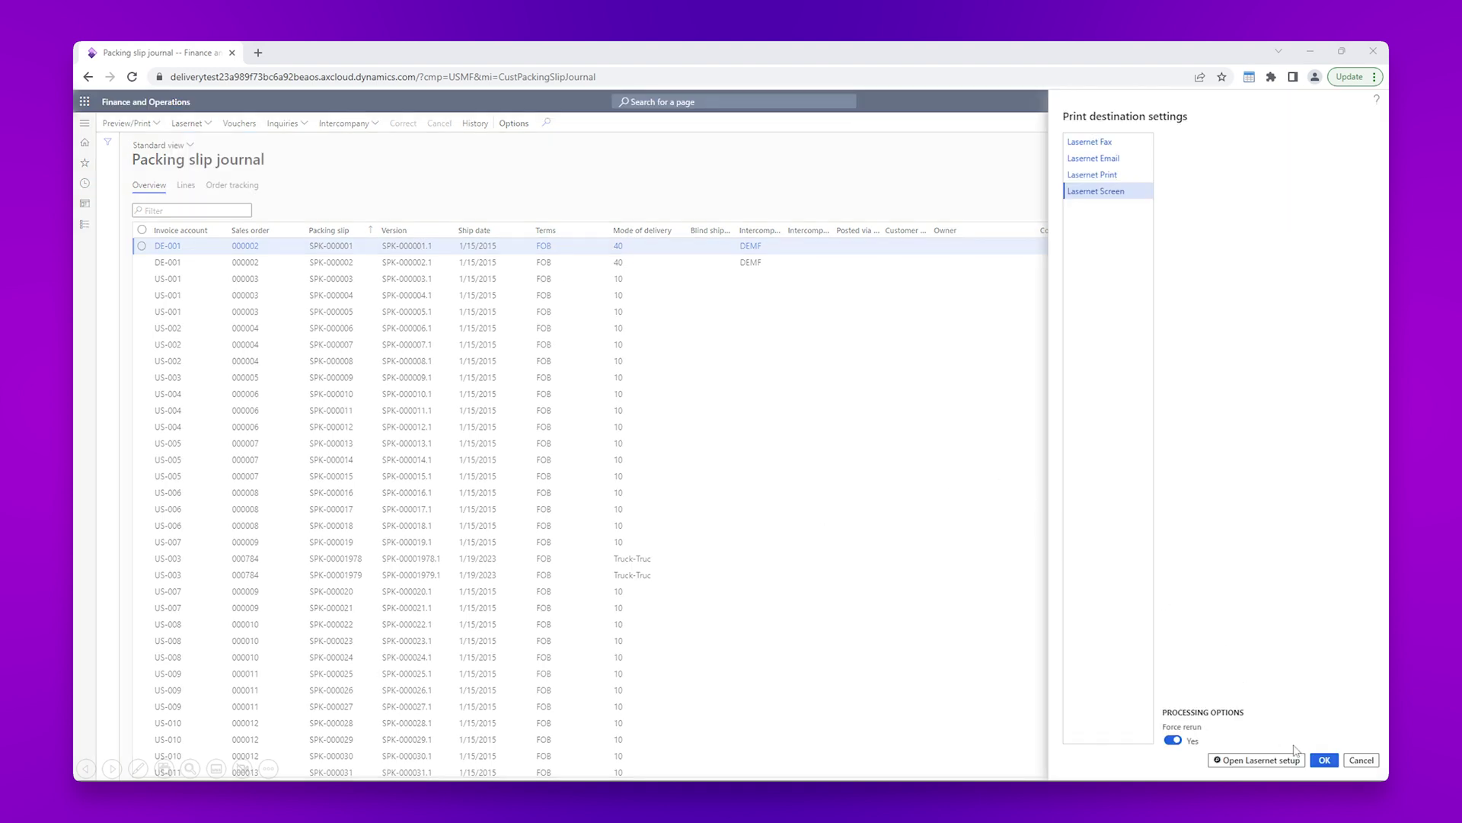
left_click(1323, 761)
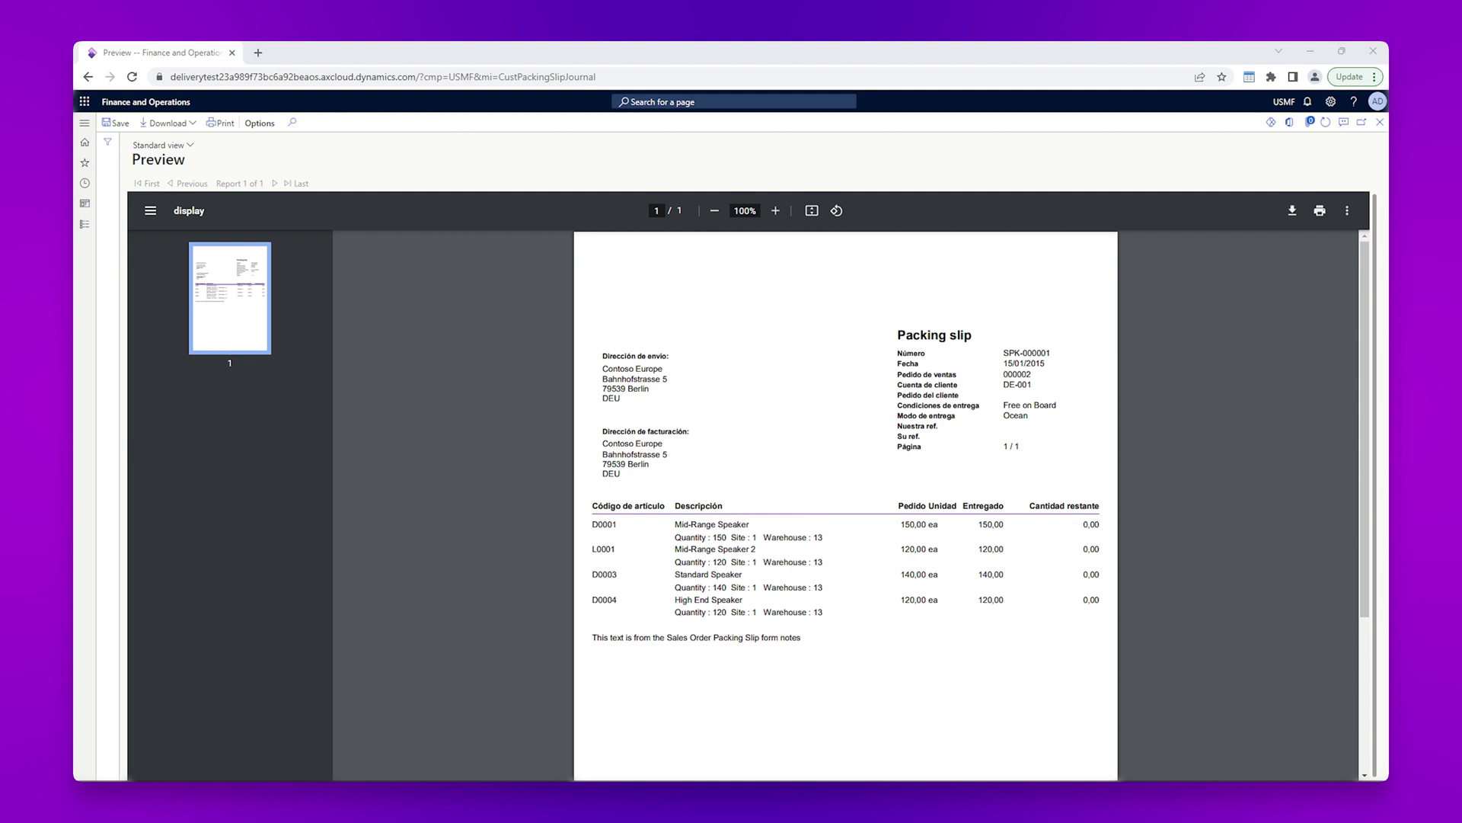
- Open the SalesPackingSlipReplacement report in the query wizard and bring up the labels of the SalesPackingSlipDetailsTmp table
left_click(85, 227)
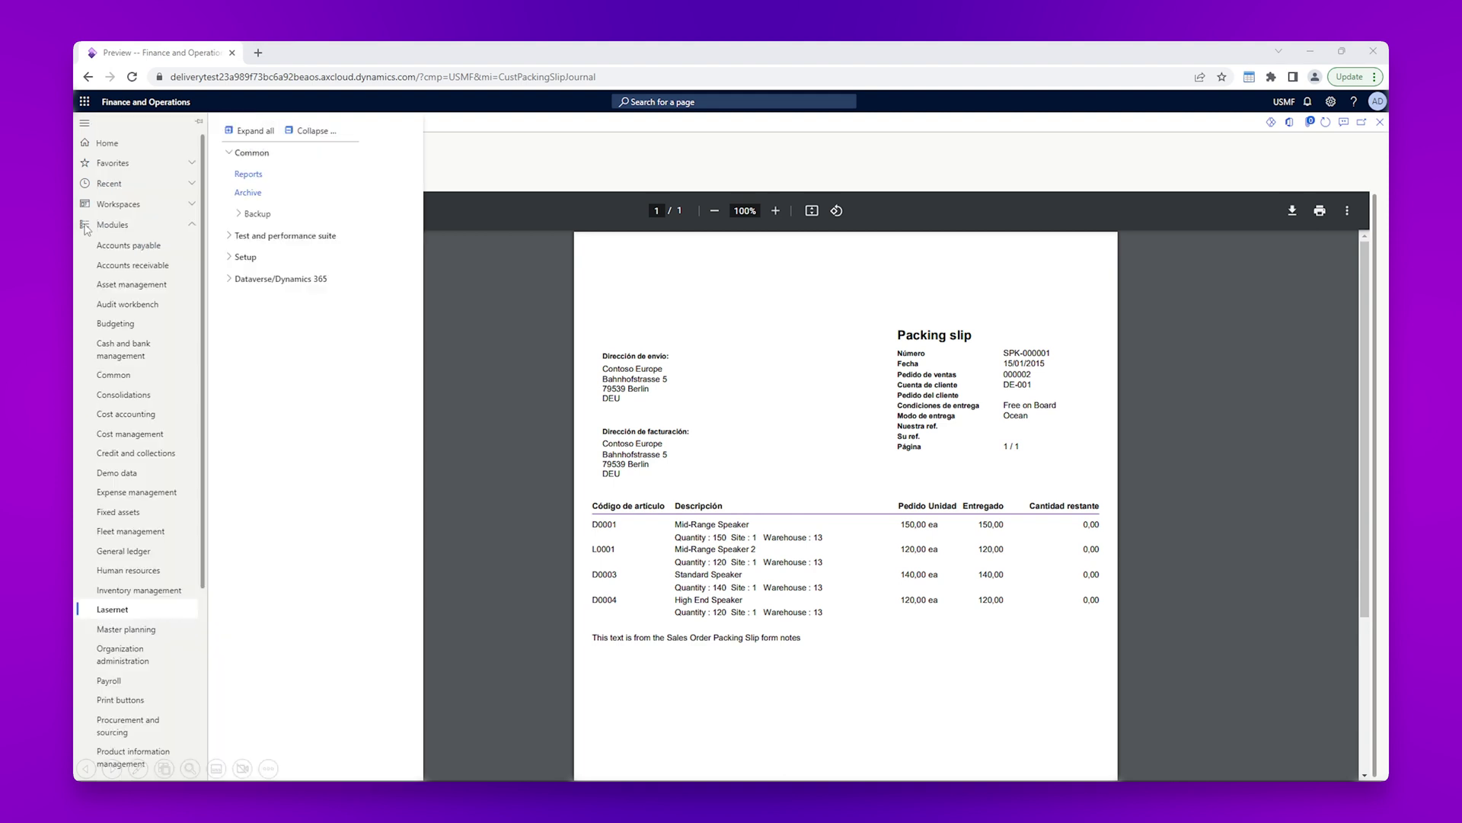
left_click(249, 175)
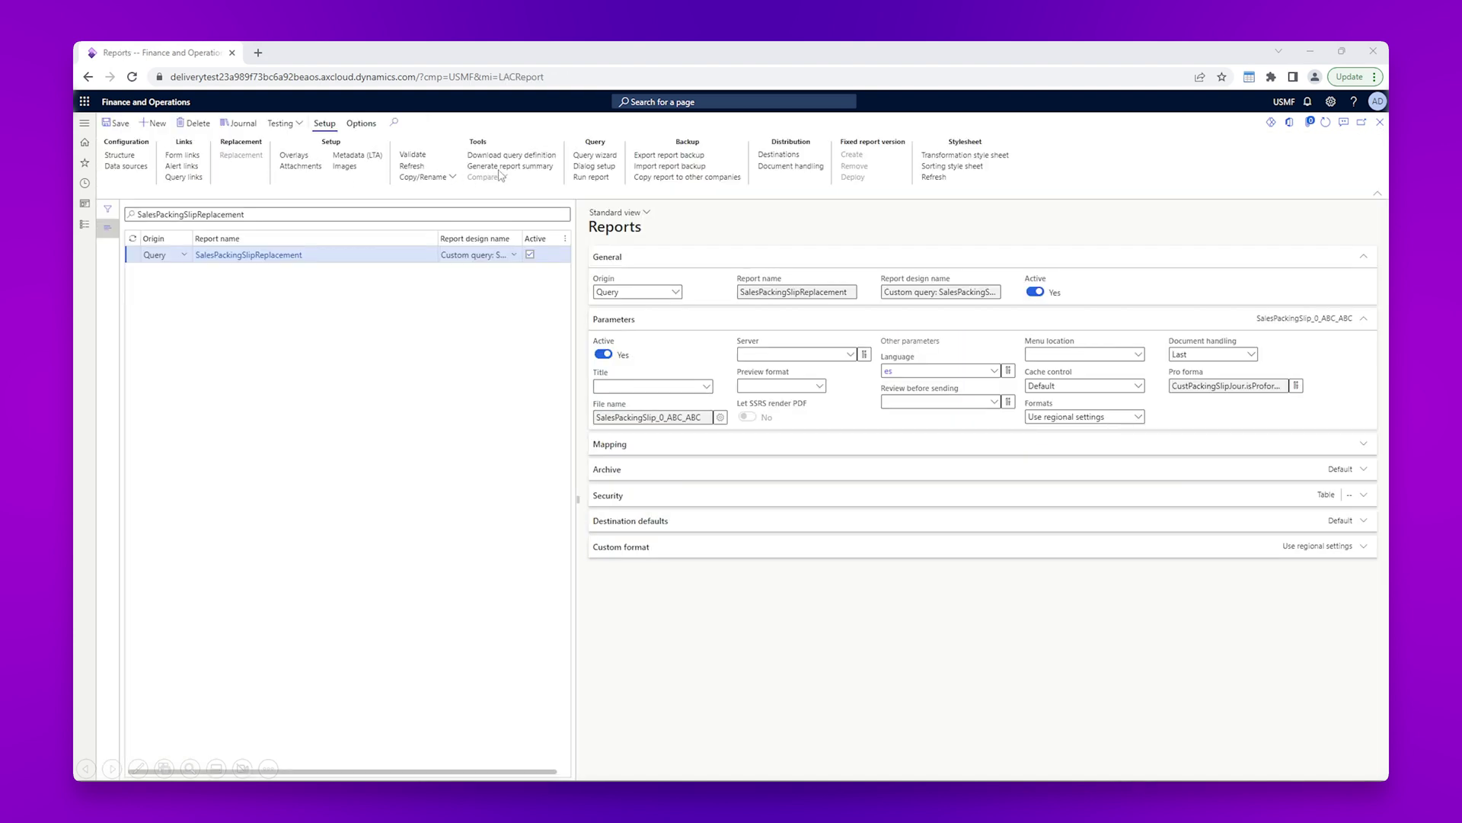
left_click(590, 156)
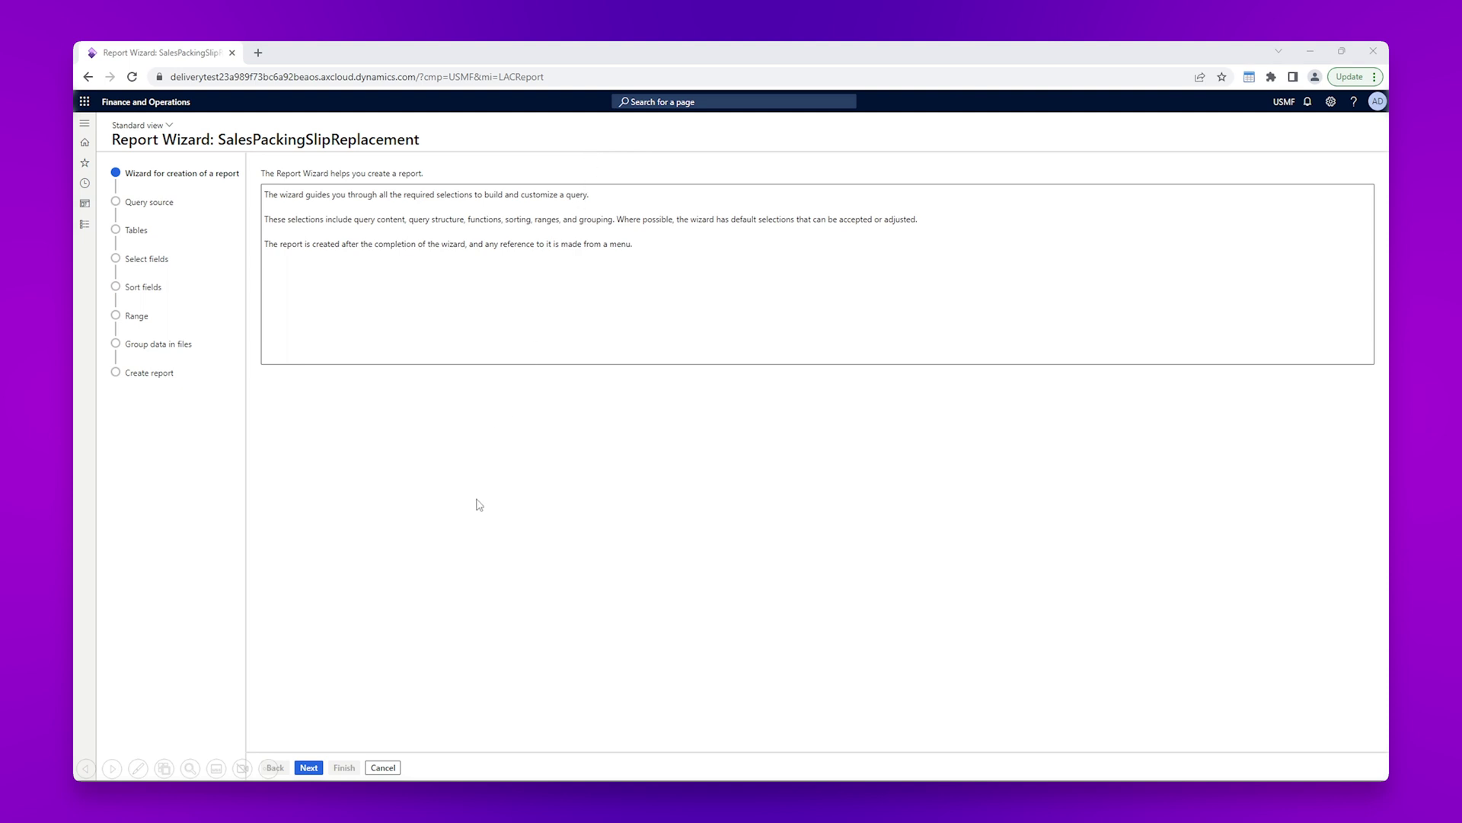
left_click(310, 768)
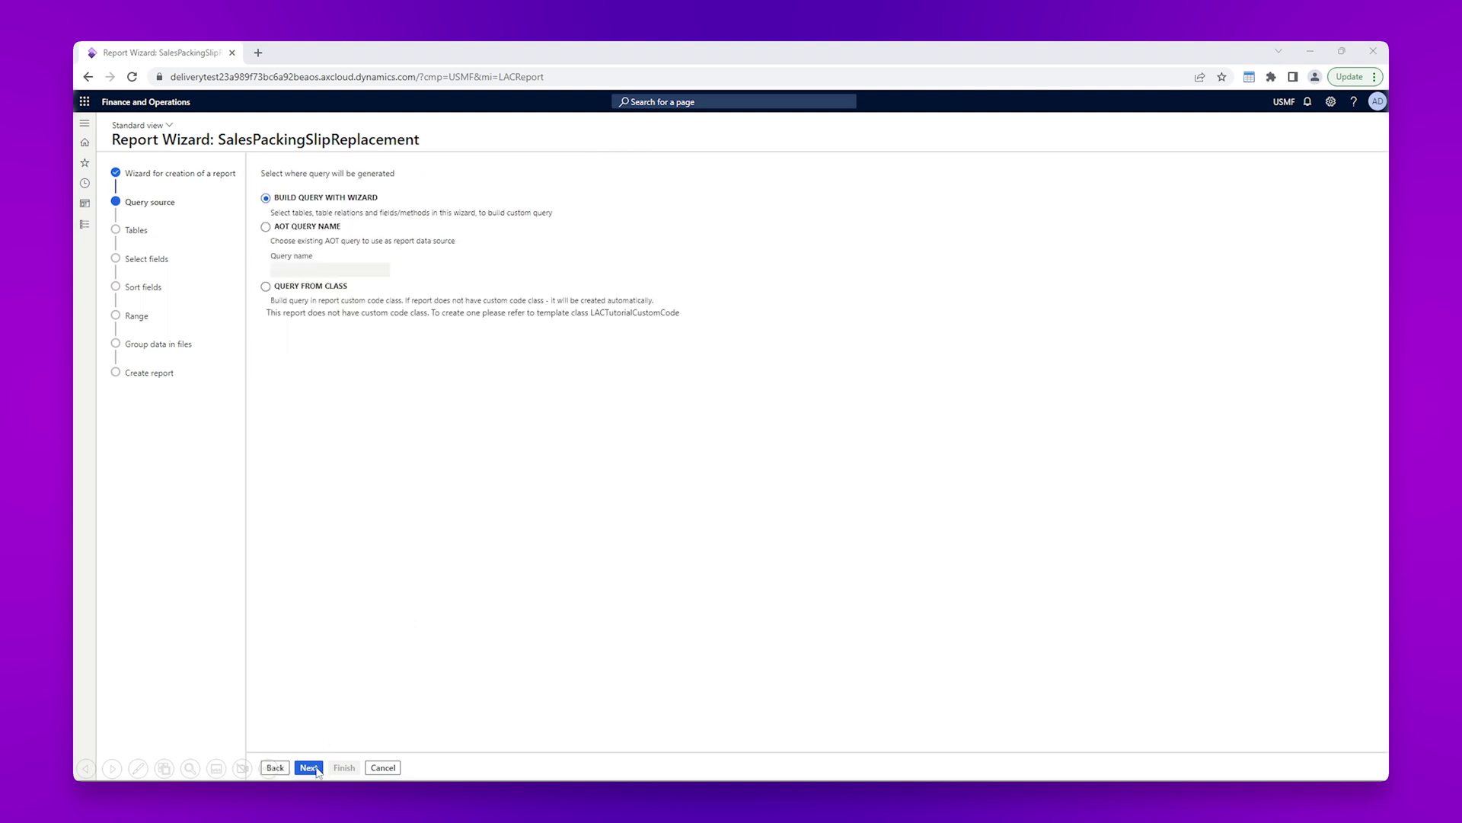
left_click(310, 767)
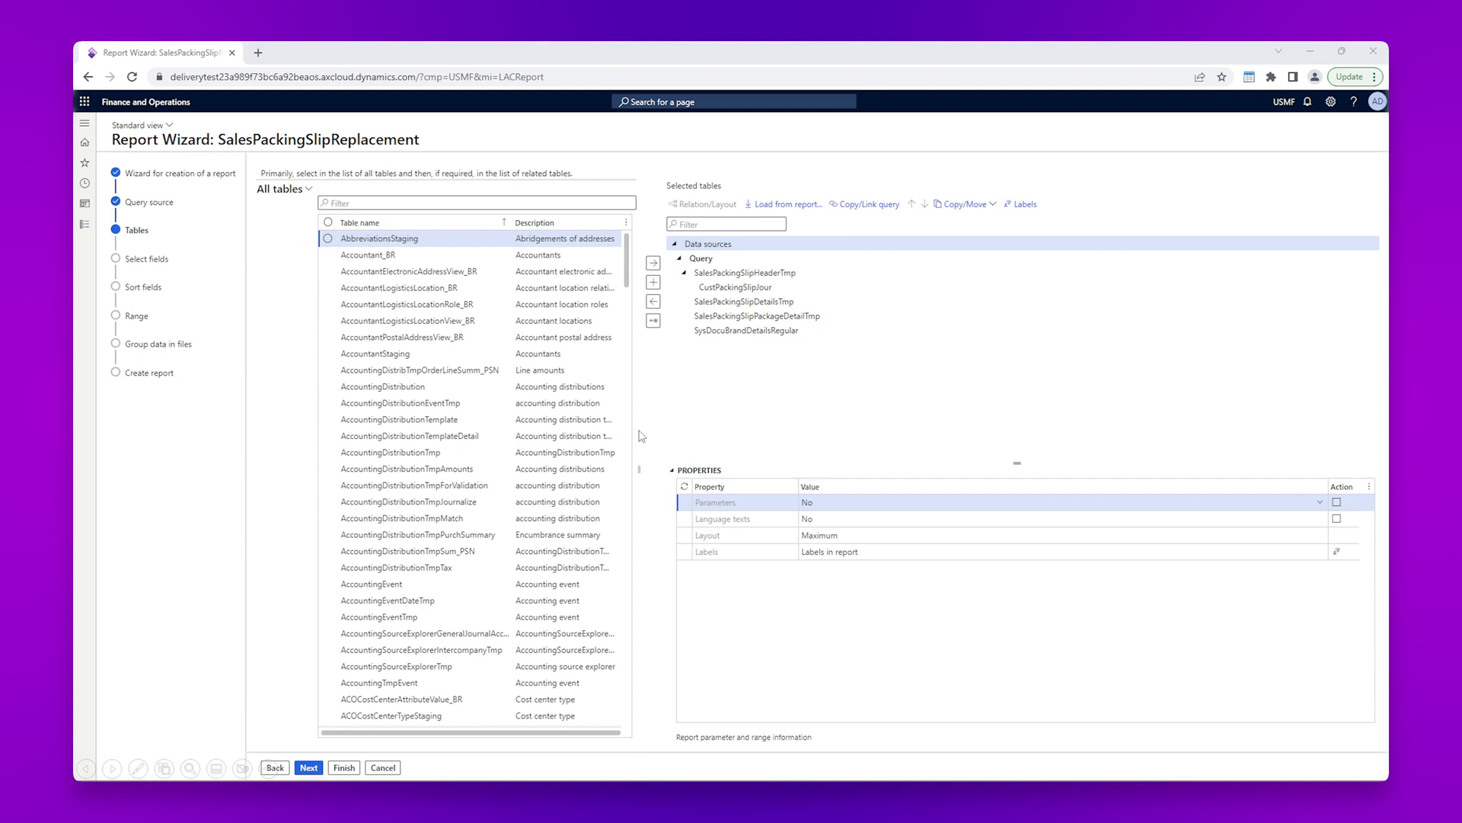
left_click(757, 305)
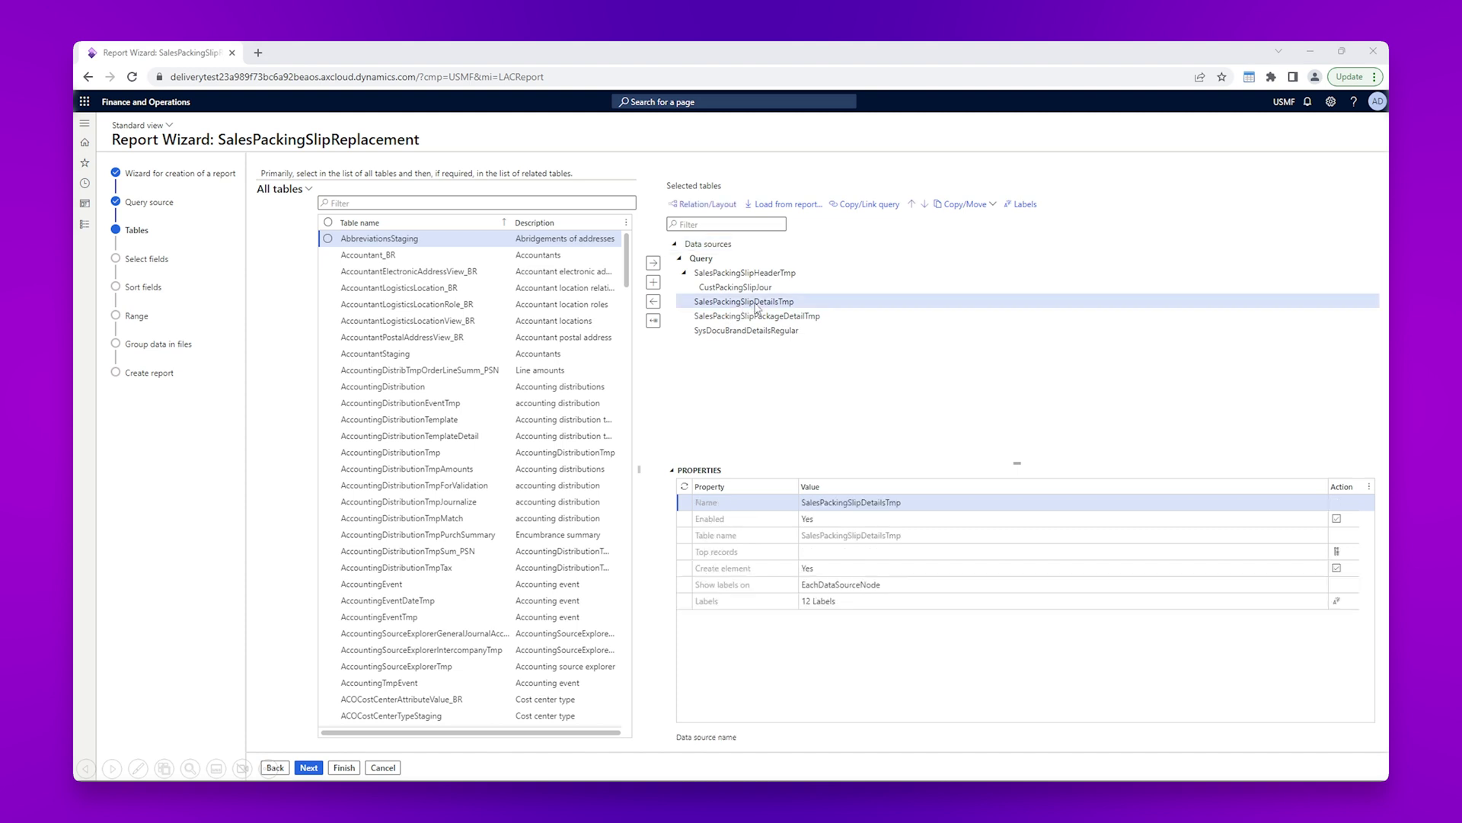
left_click(1025, 205)
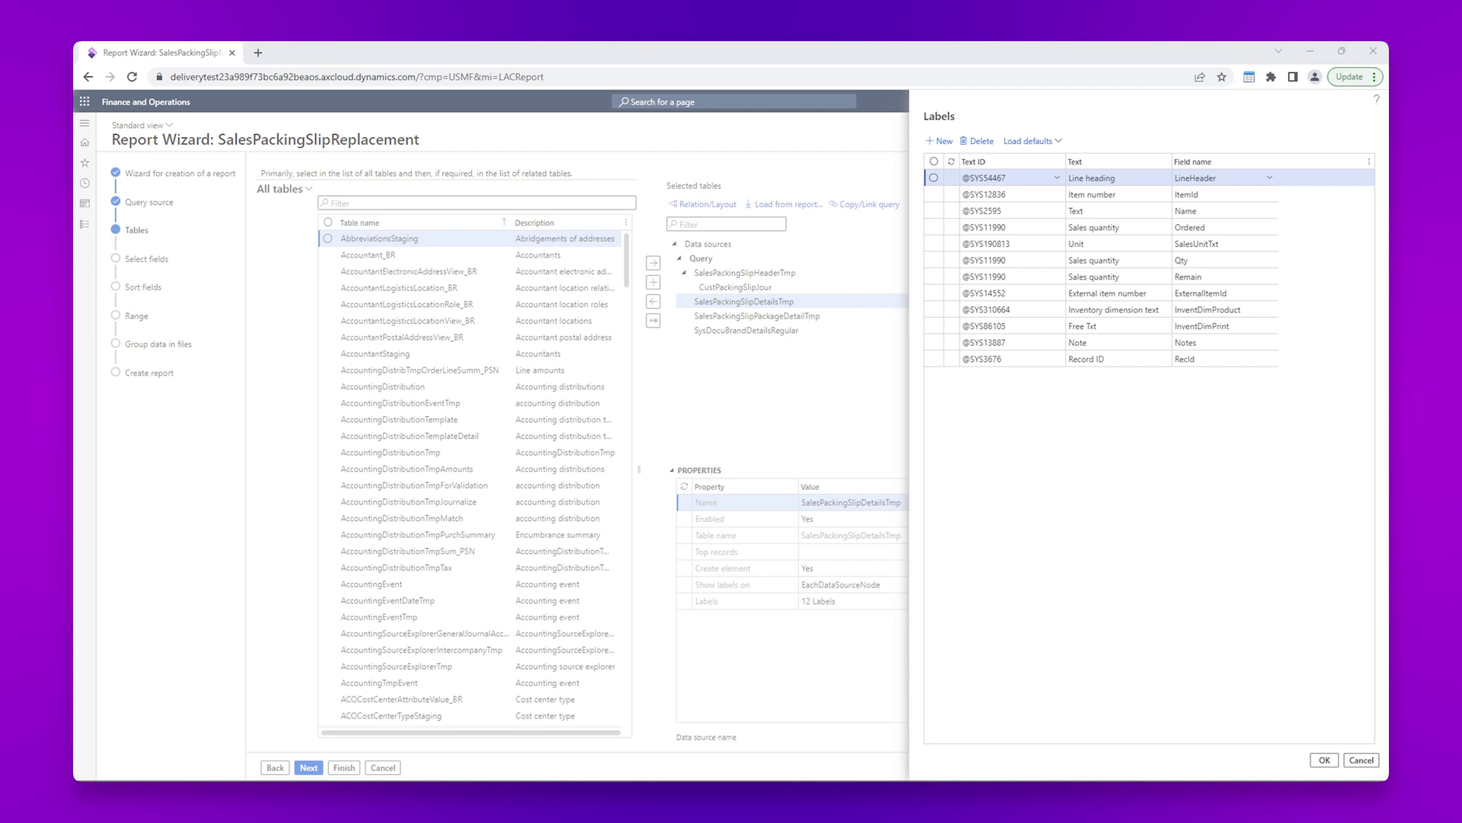
left_click(941, 141)
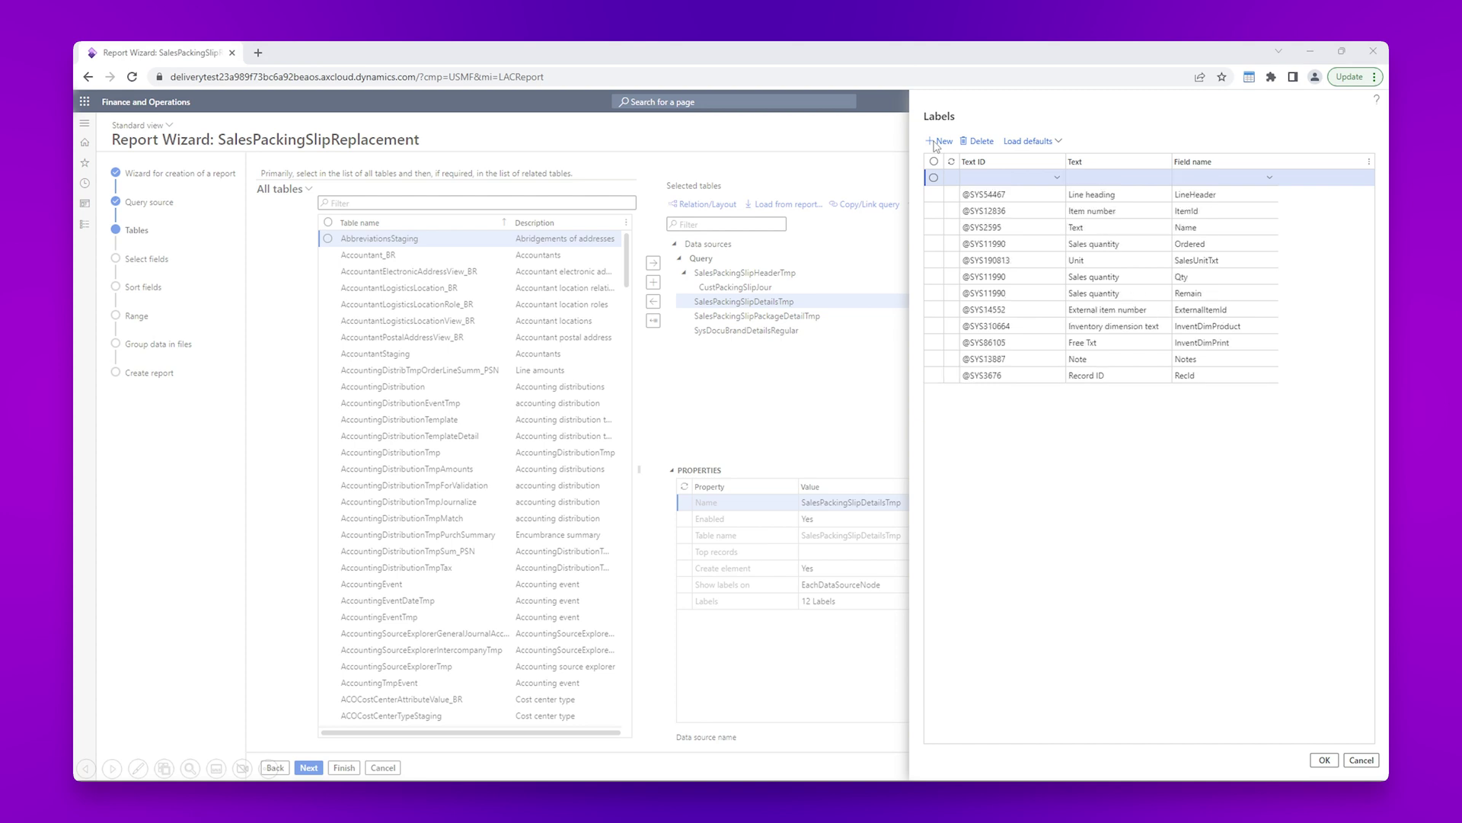
left_click(1057, 182)
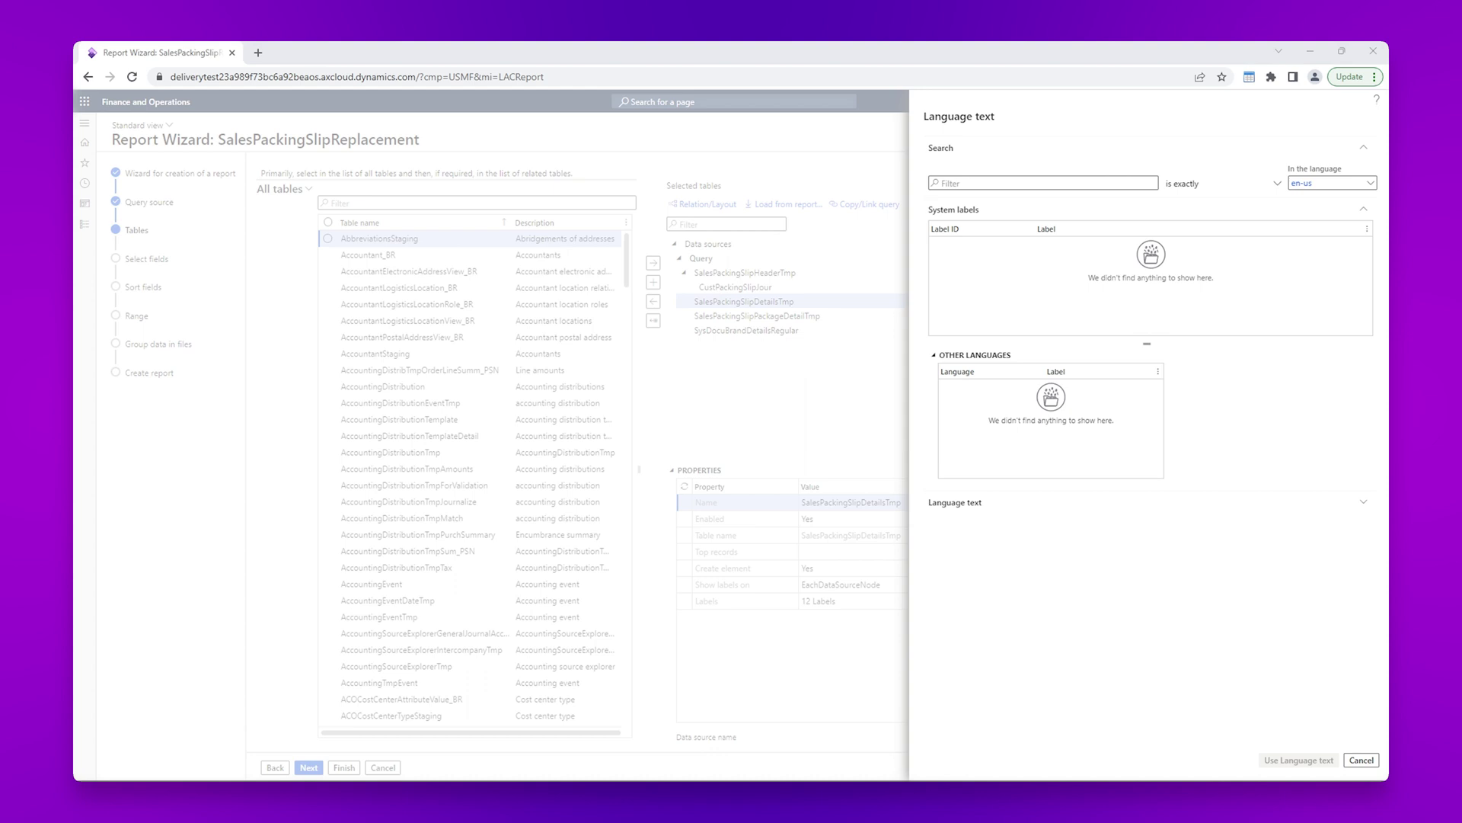
type("Item")
key("Return")
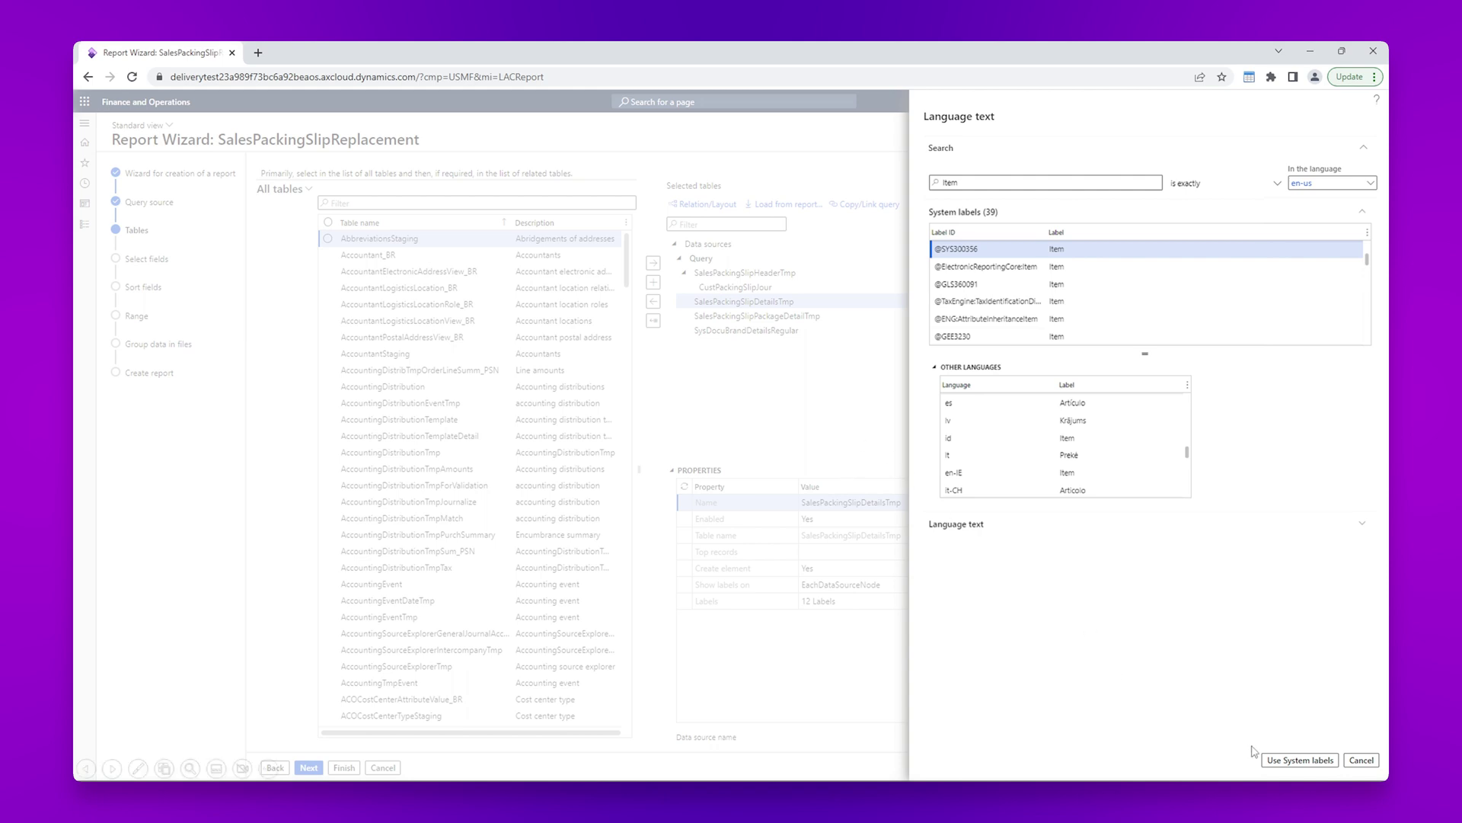
left_click(1283, 761)
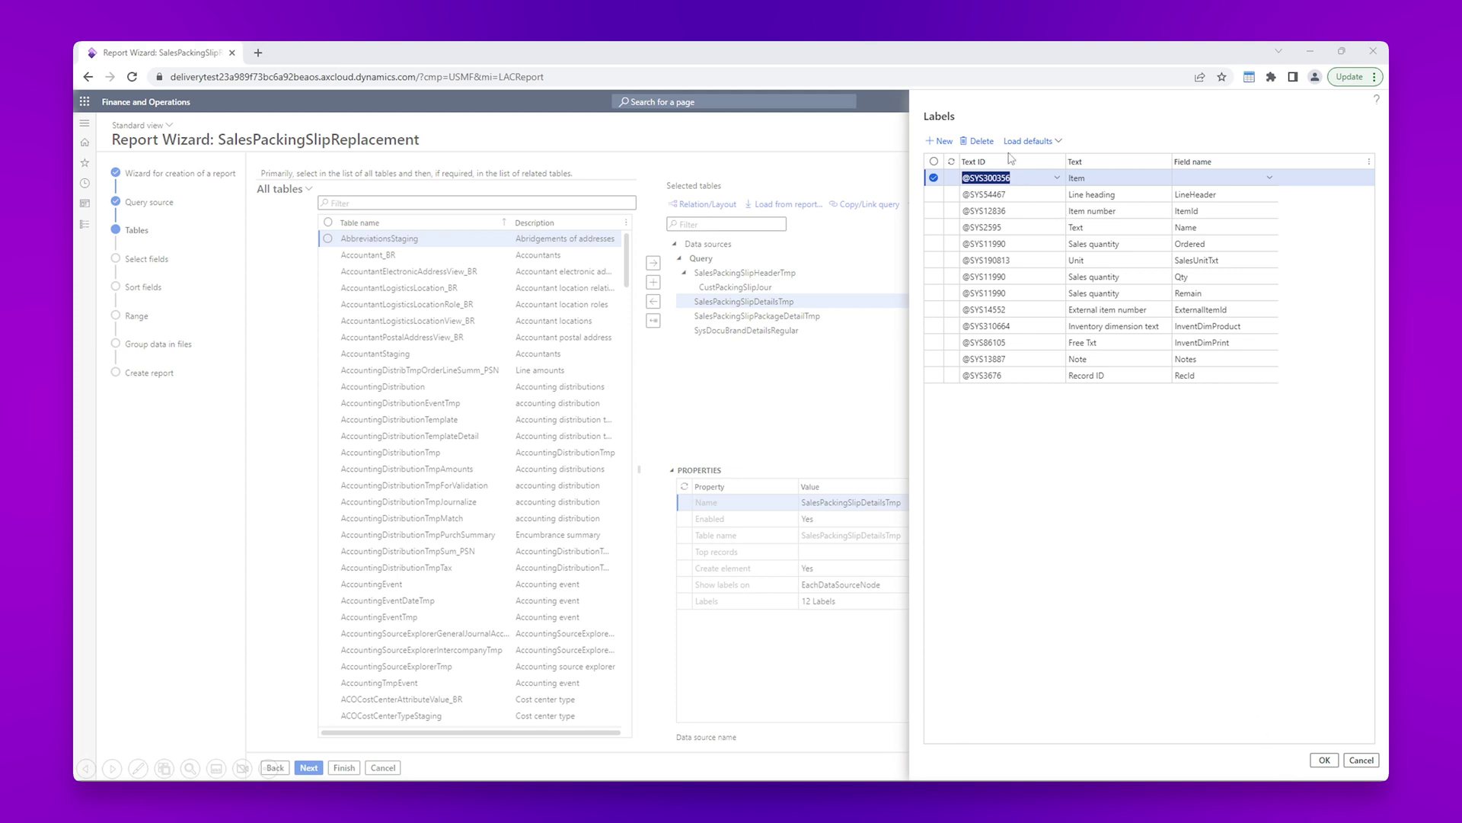
left_click(1323, 761)
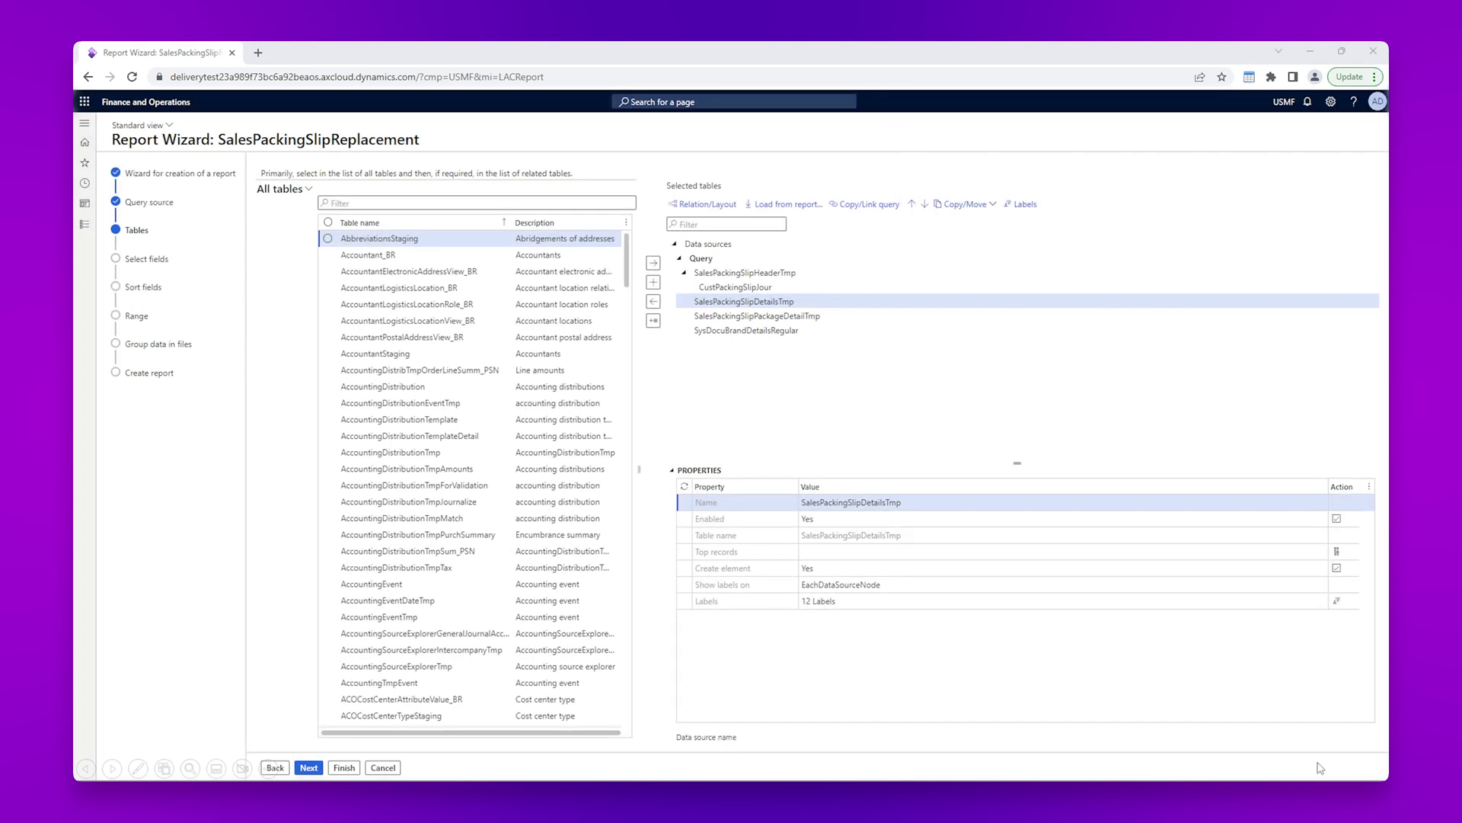
left_click(345, 768)
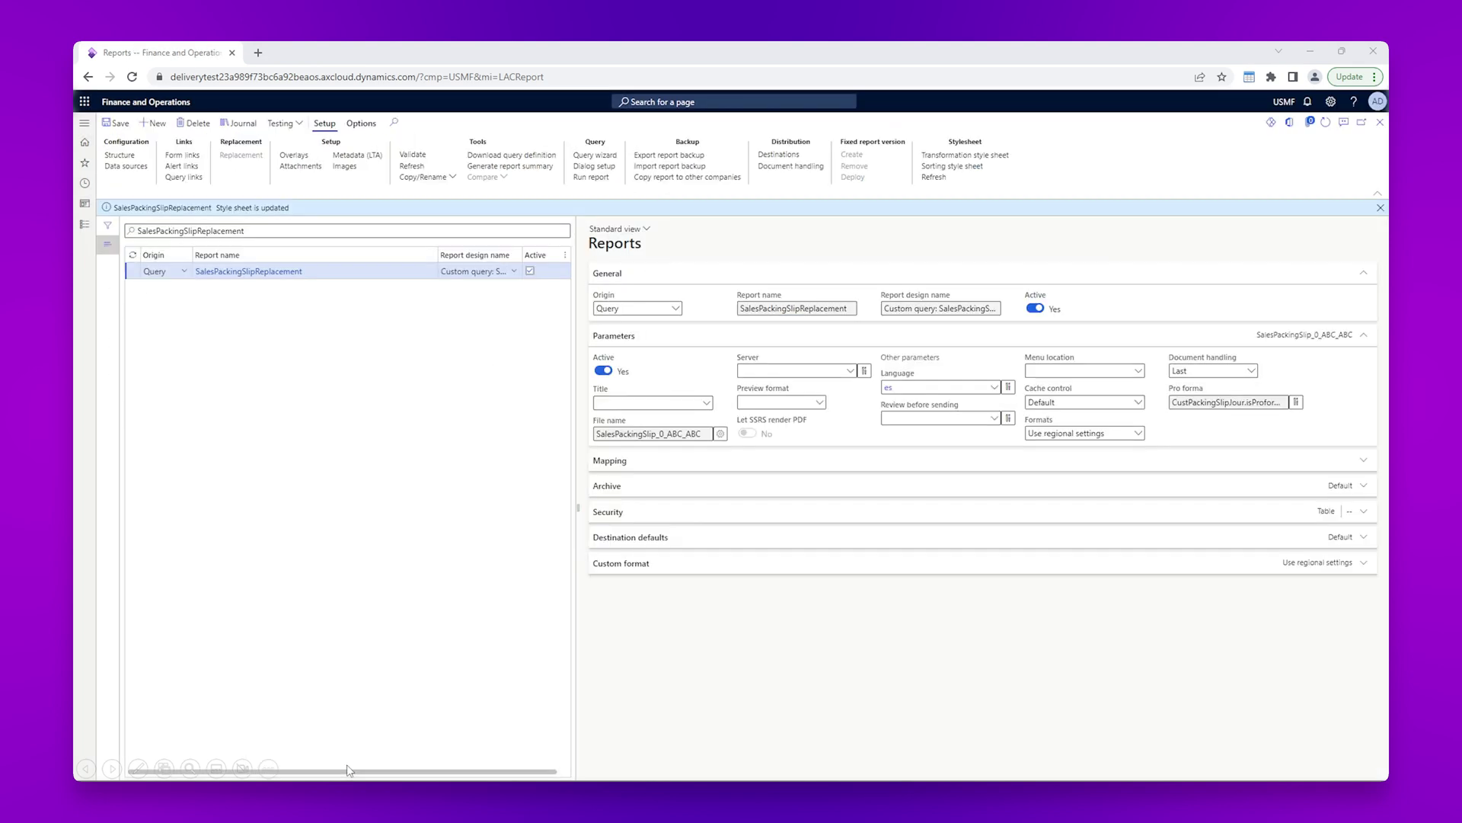
- Rerun the first packing slip in the journal to Lasernet Screen with the newly added Item label
left_click(85, 226)
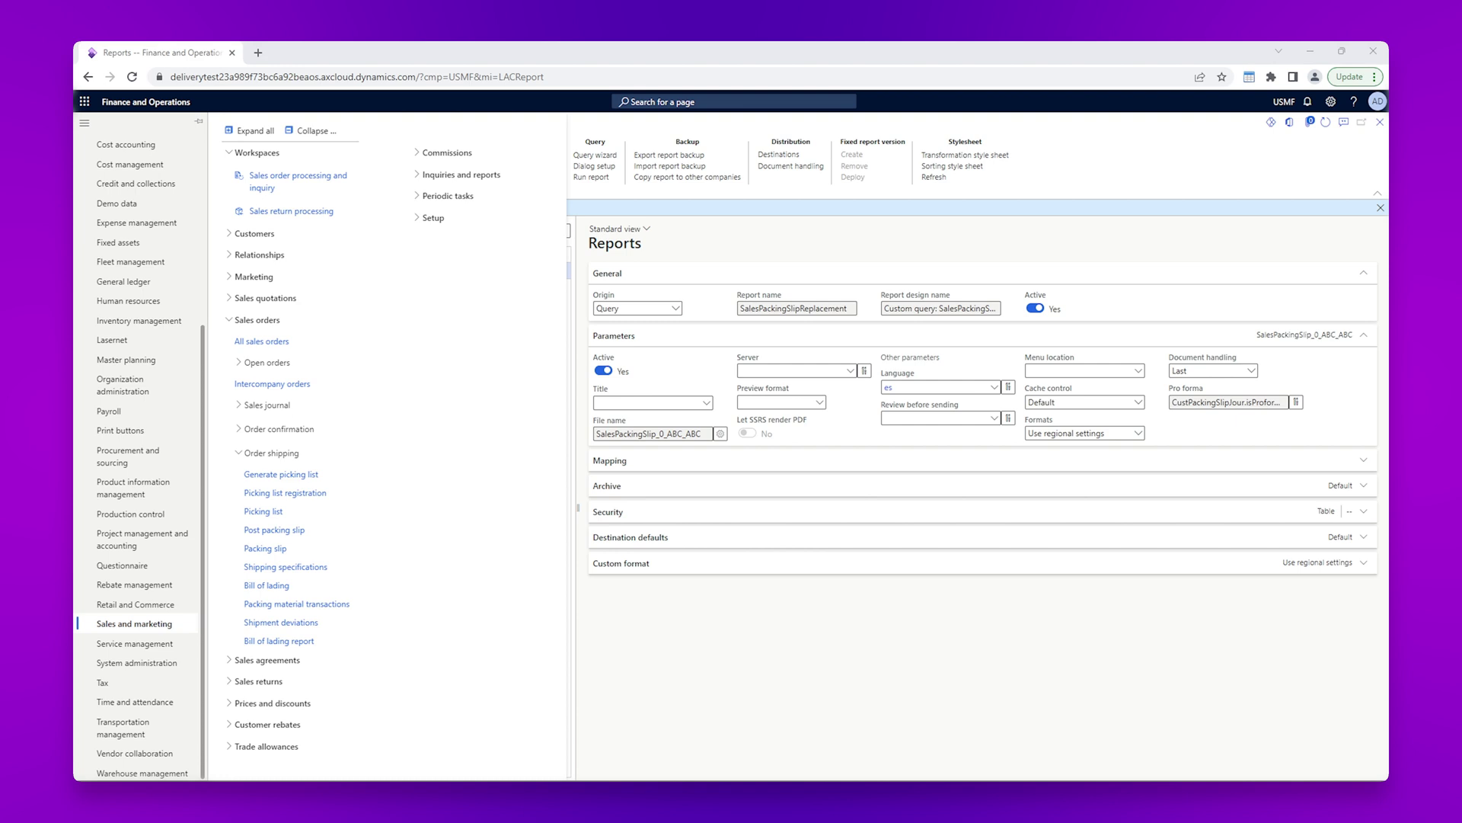
left_click(271, 549)
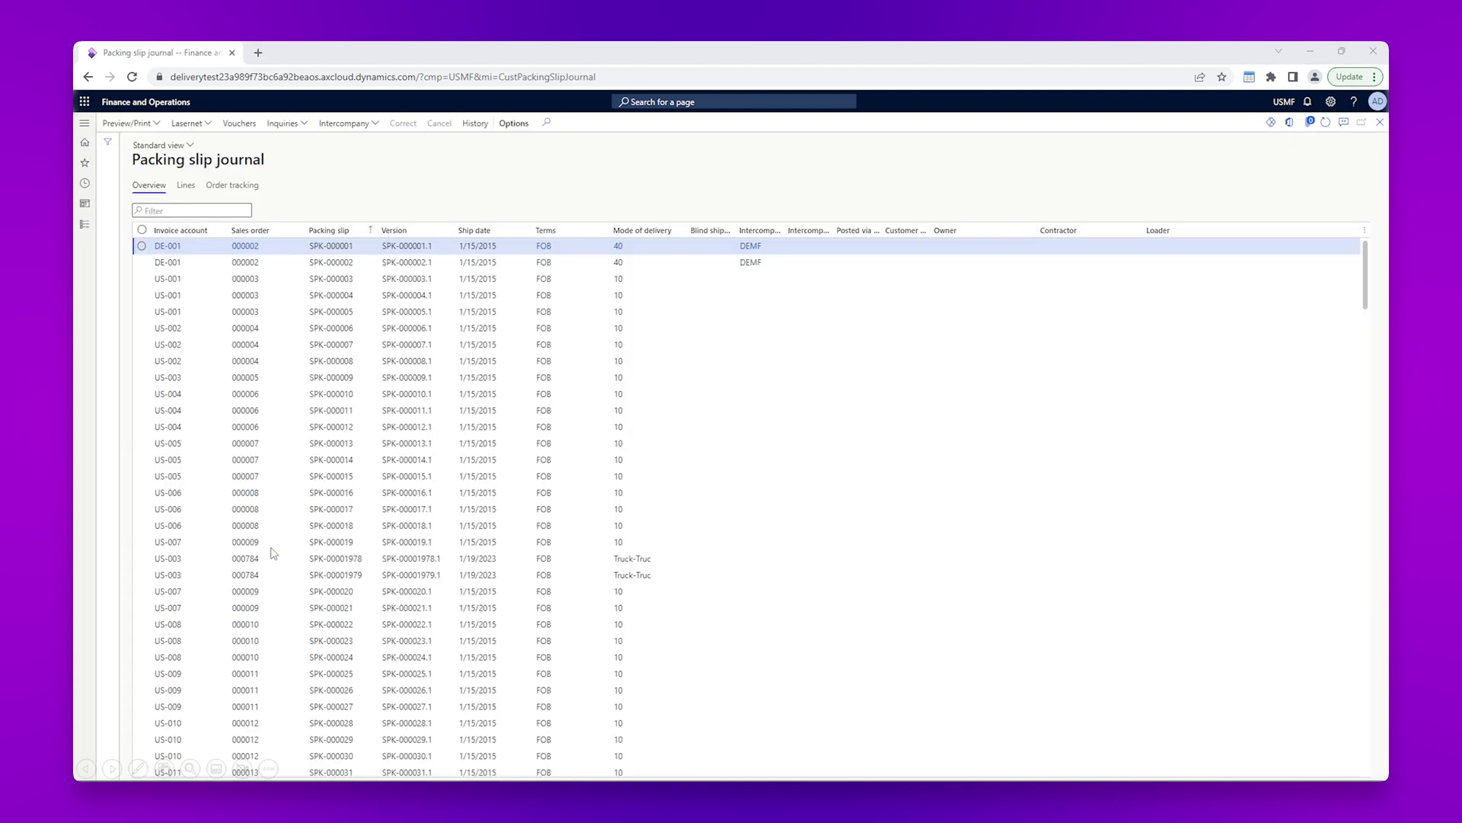
left_click(197, 127)
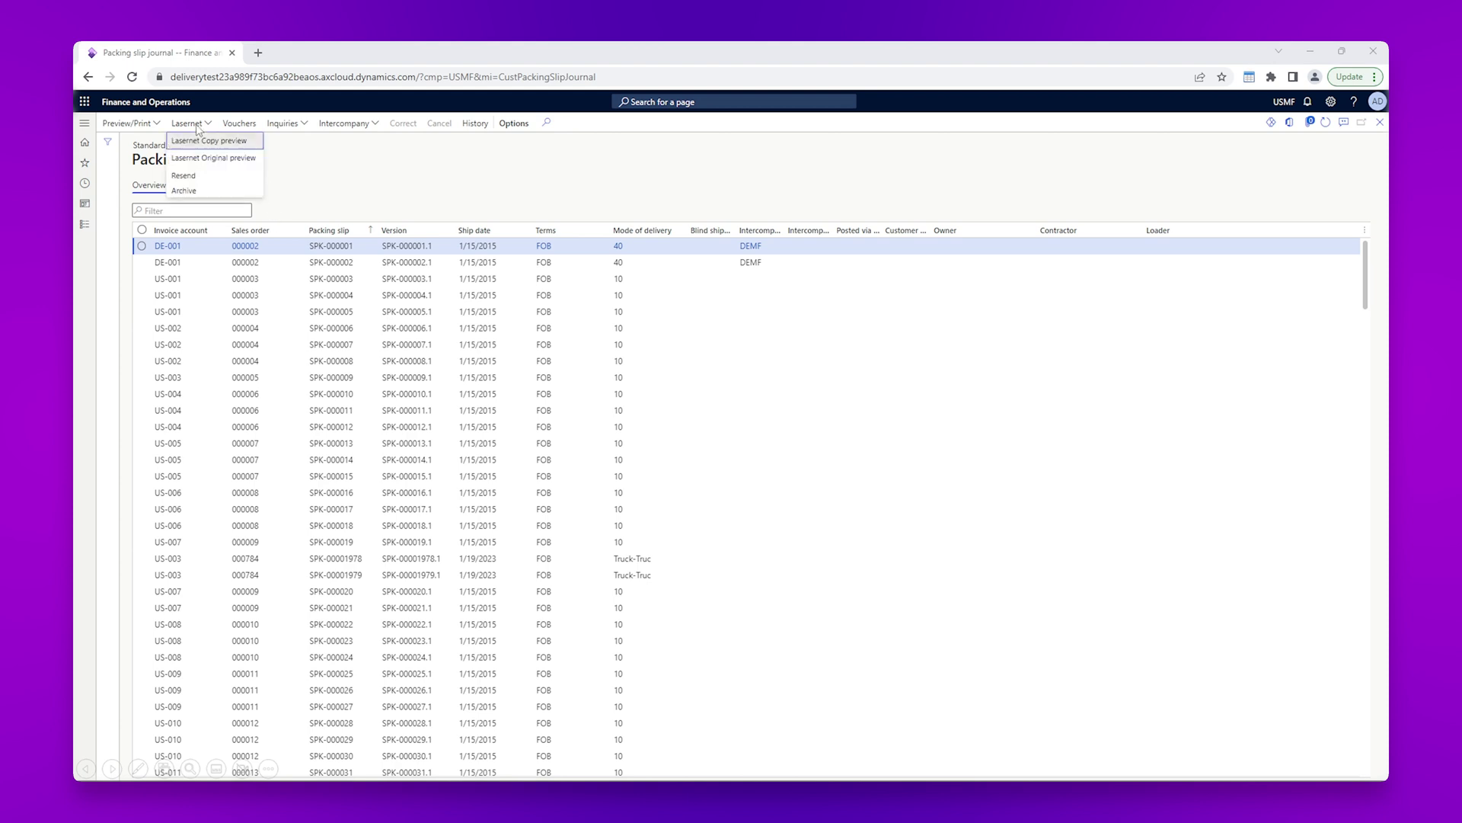
left_click(187, 176)
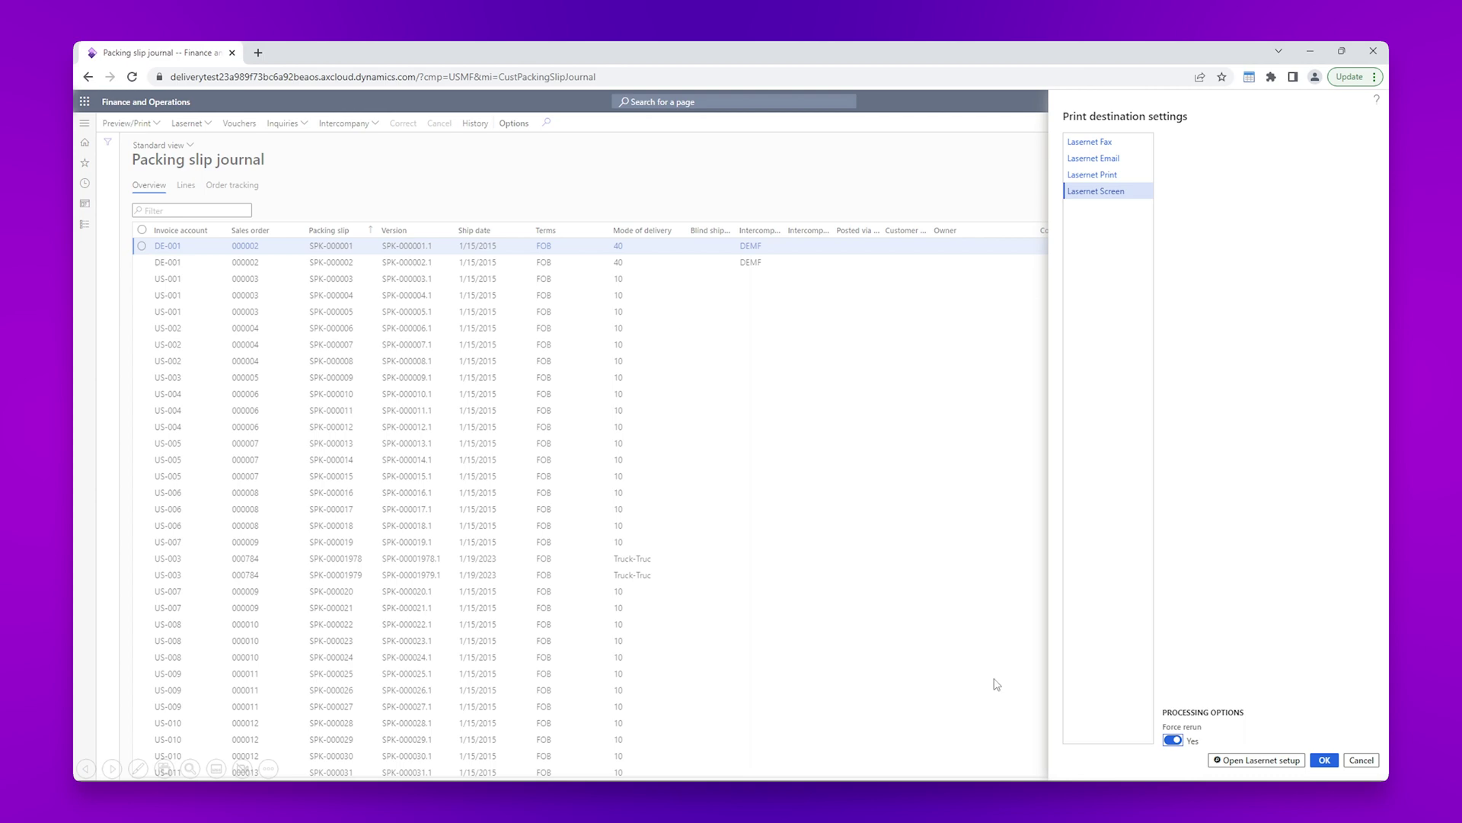
left_click(1324, 760)
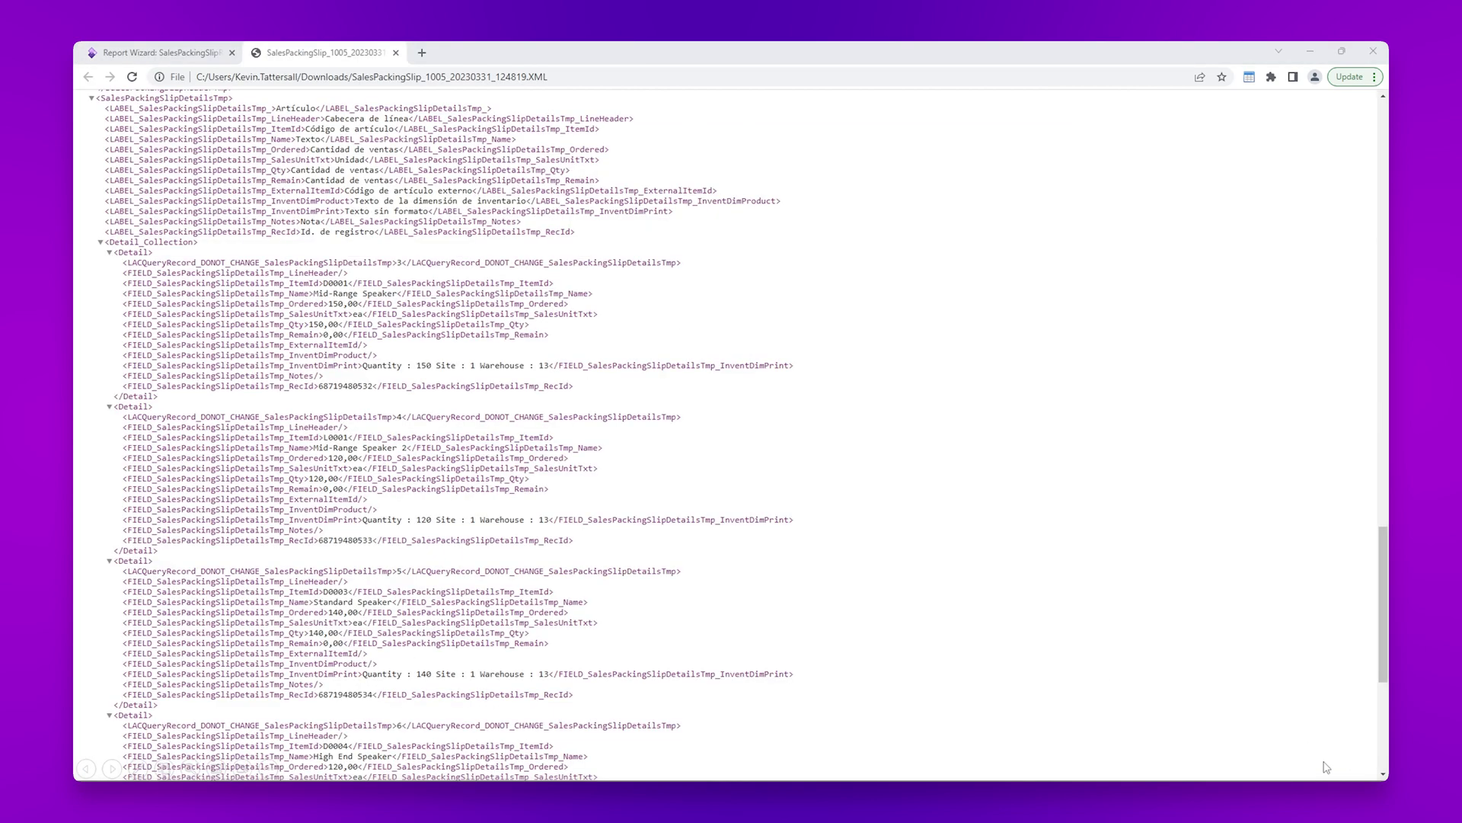
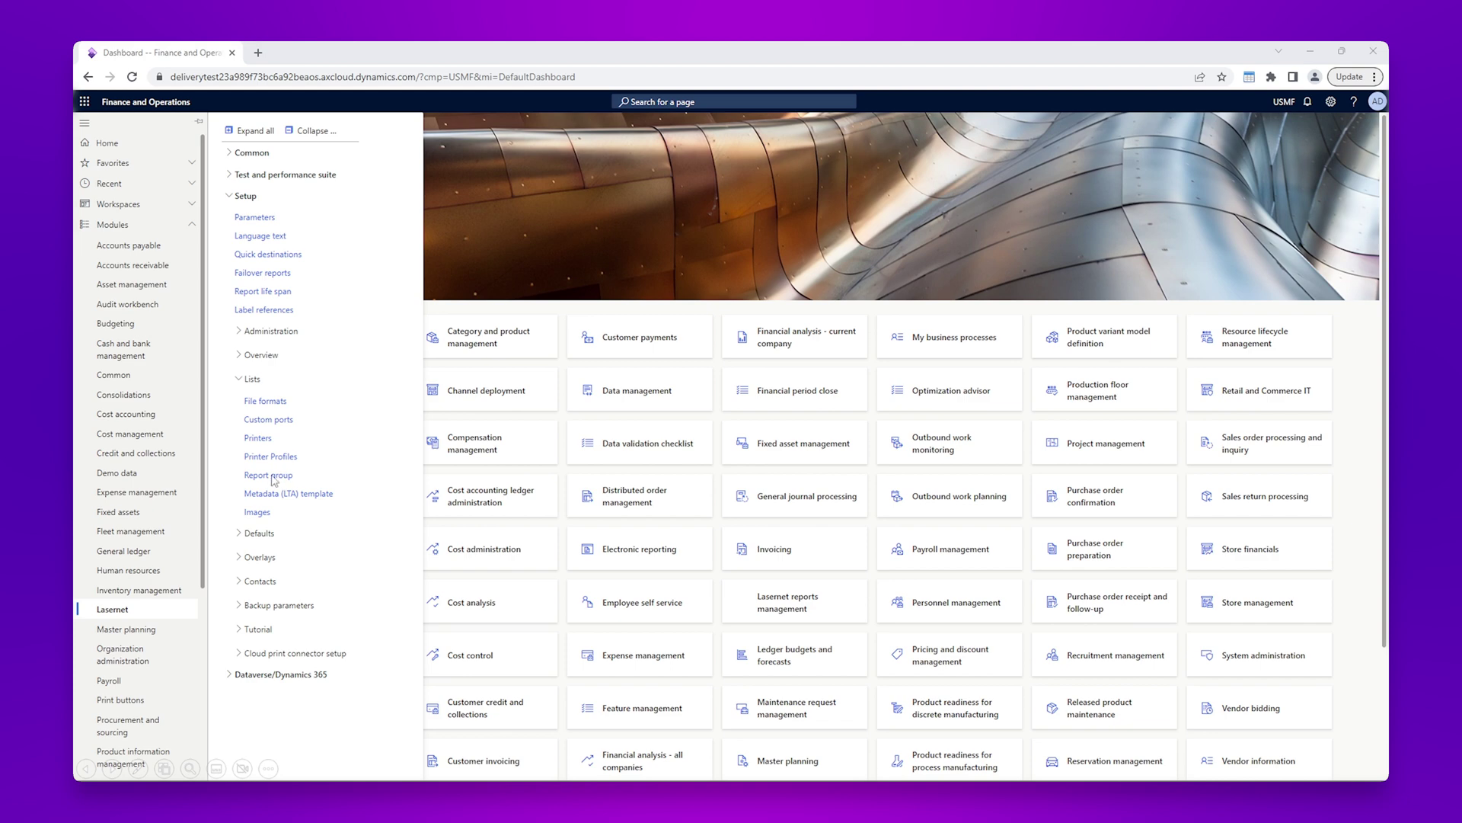
- Create a report group named Warehouse Reports and add the SalesPackingSlipReplacement report to it
left_click(273, 477)
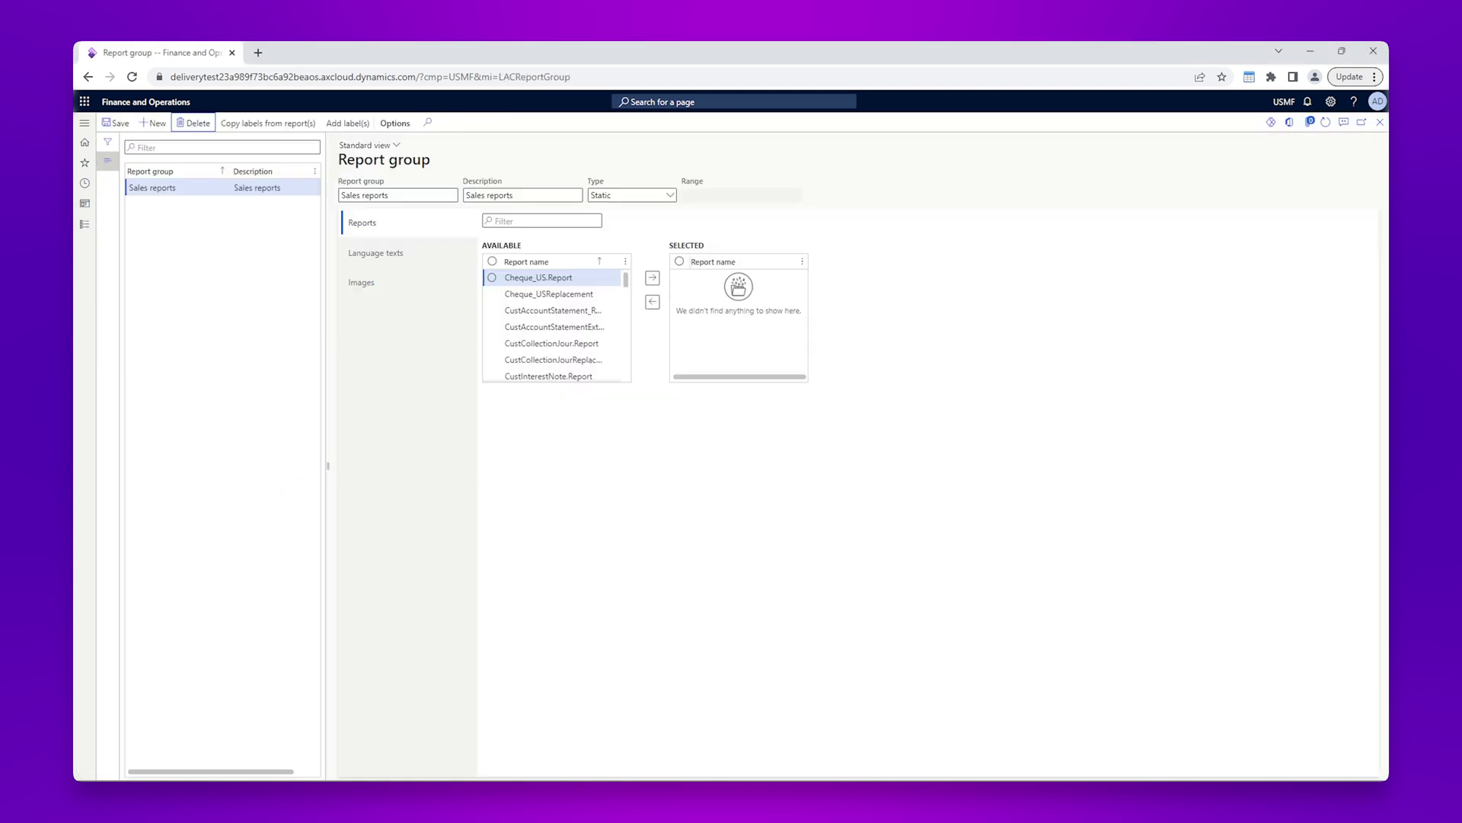
left_click(157, 123)
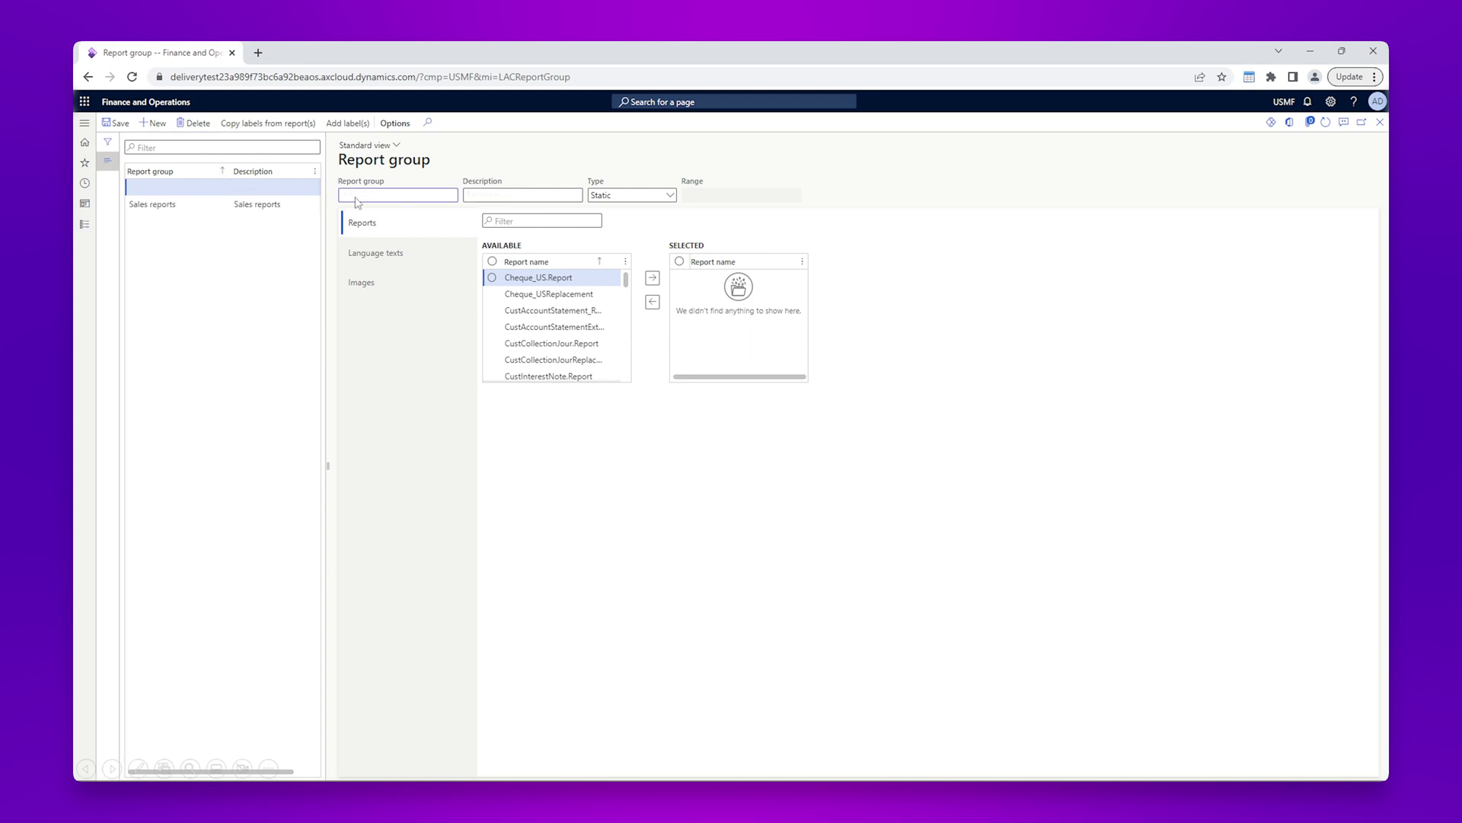
type("Warehouse Reports")
left_click(508, 221)
type("SalesPackingSlipReplacem")
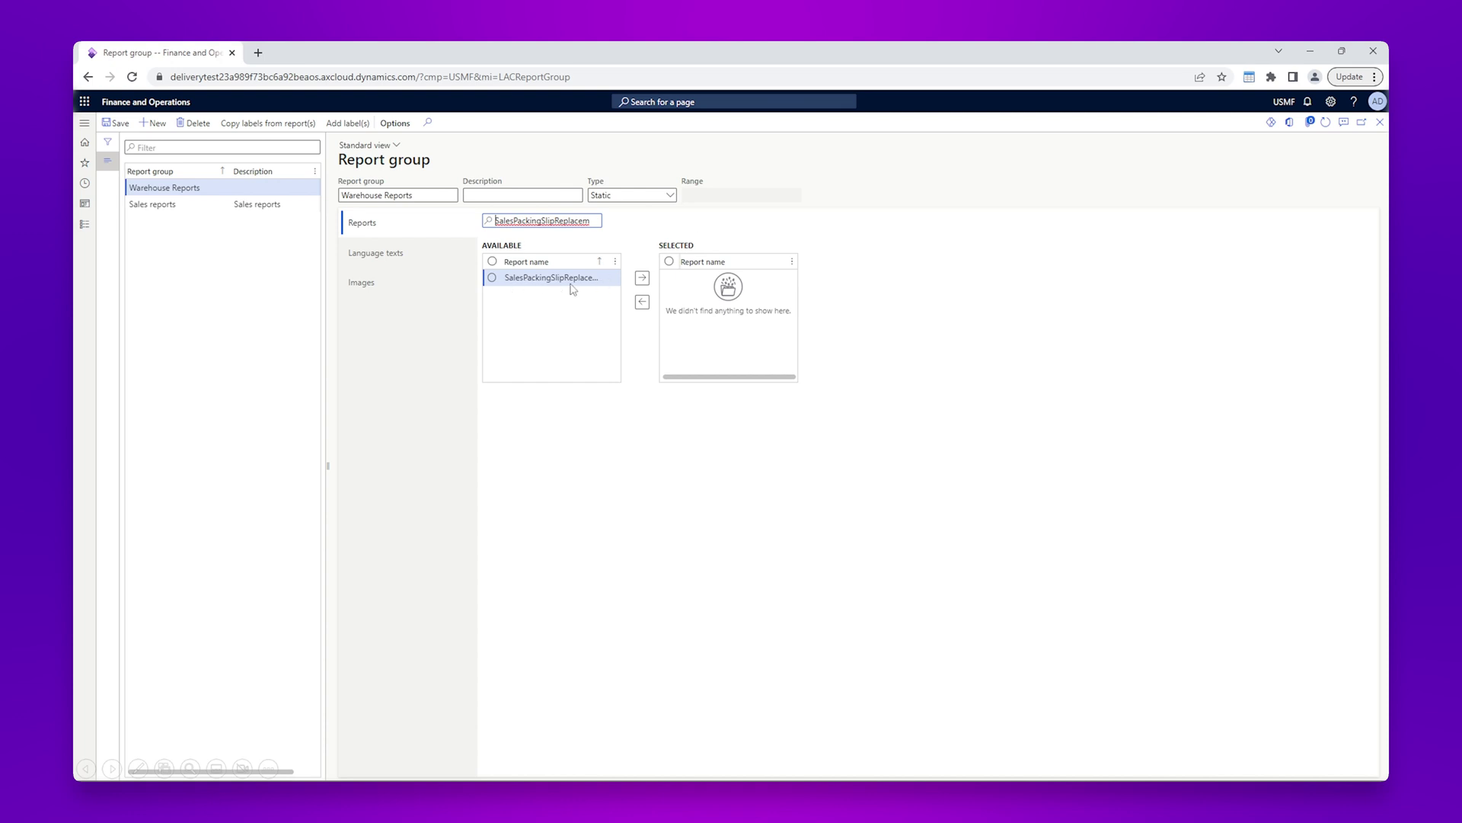
left_click(644, 279)
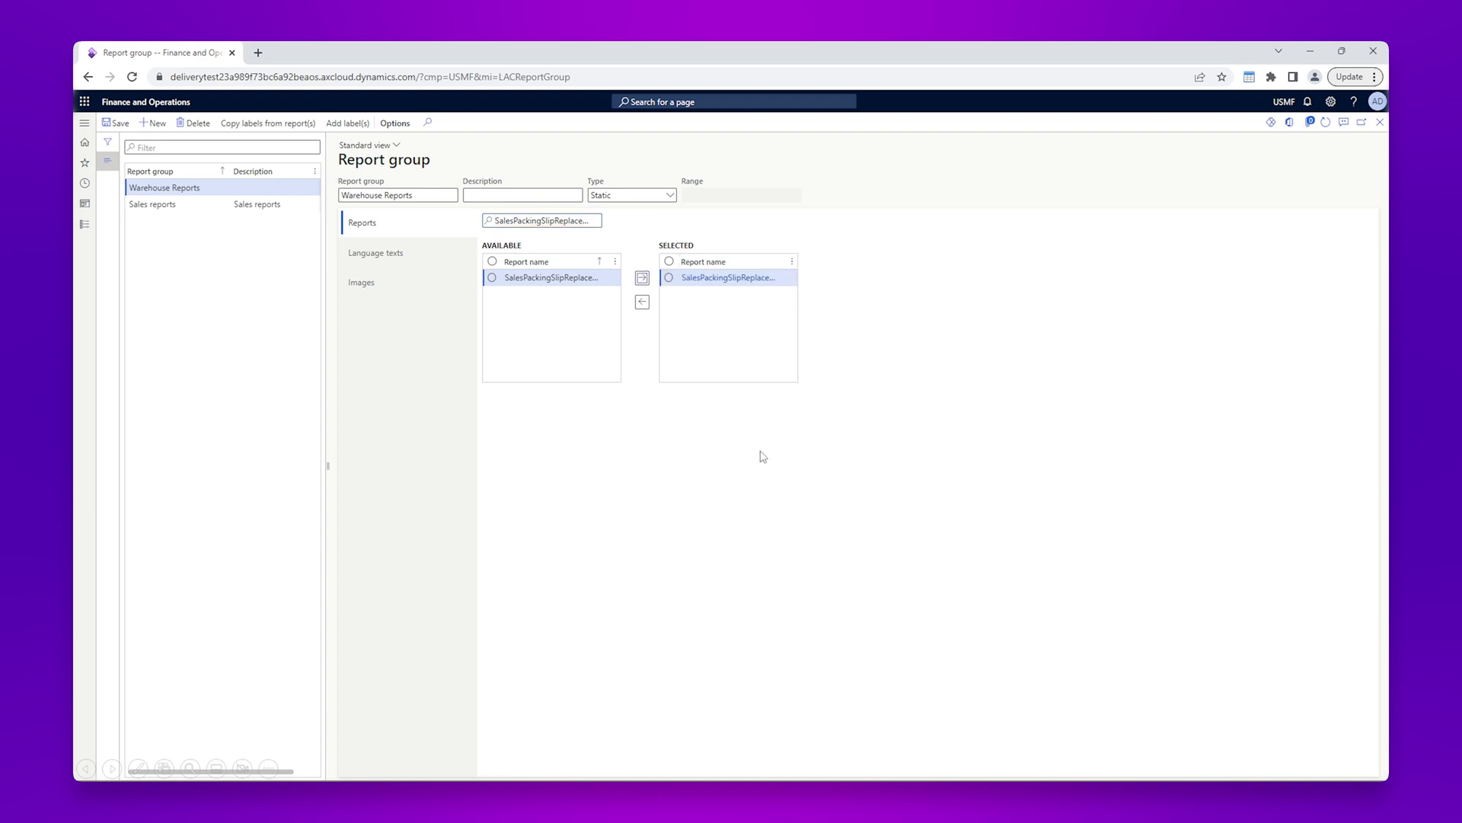
- Assign the SKU language text to the Warehouse Reports report group
key("alt+Tab")
left_click(84, 225)
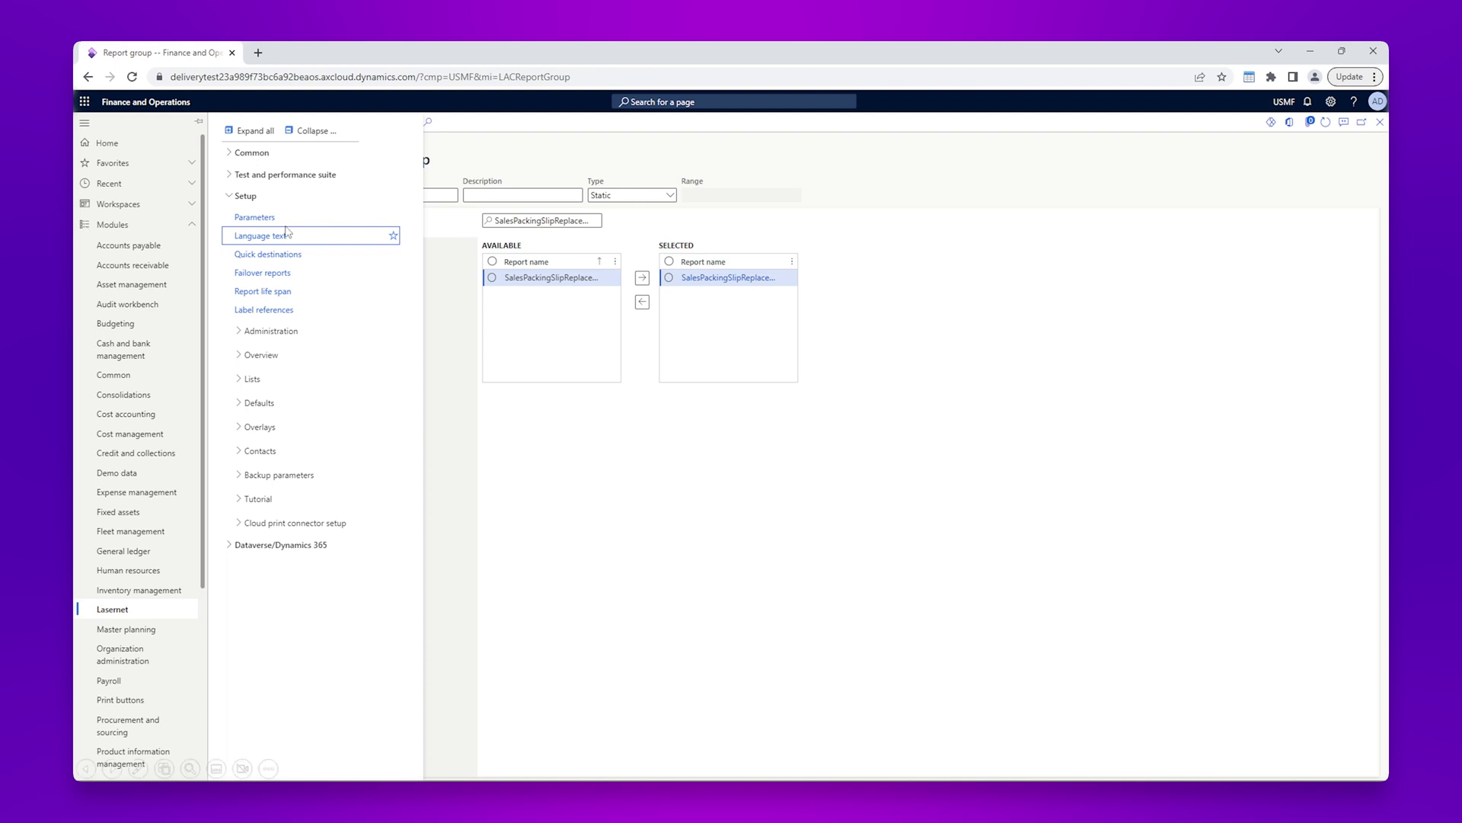
left_click(260, 236)
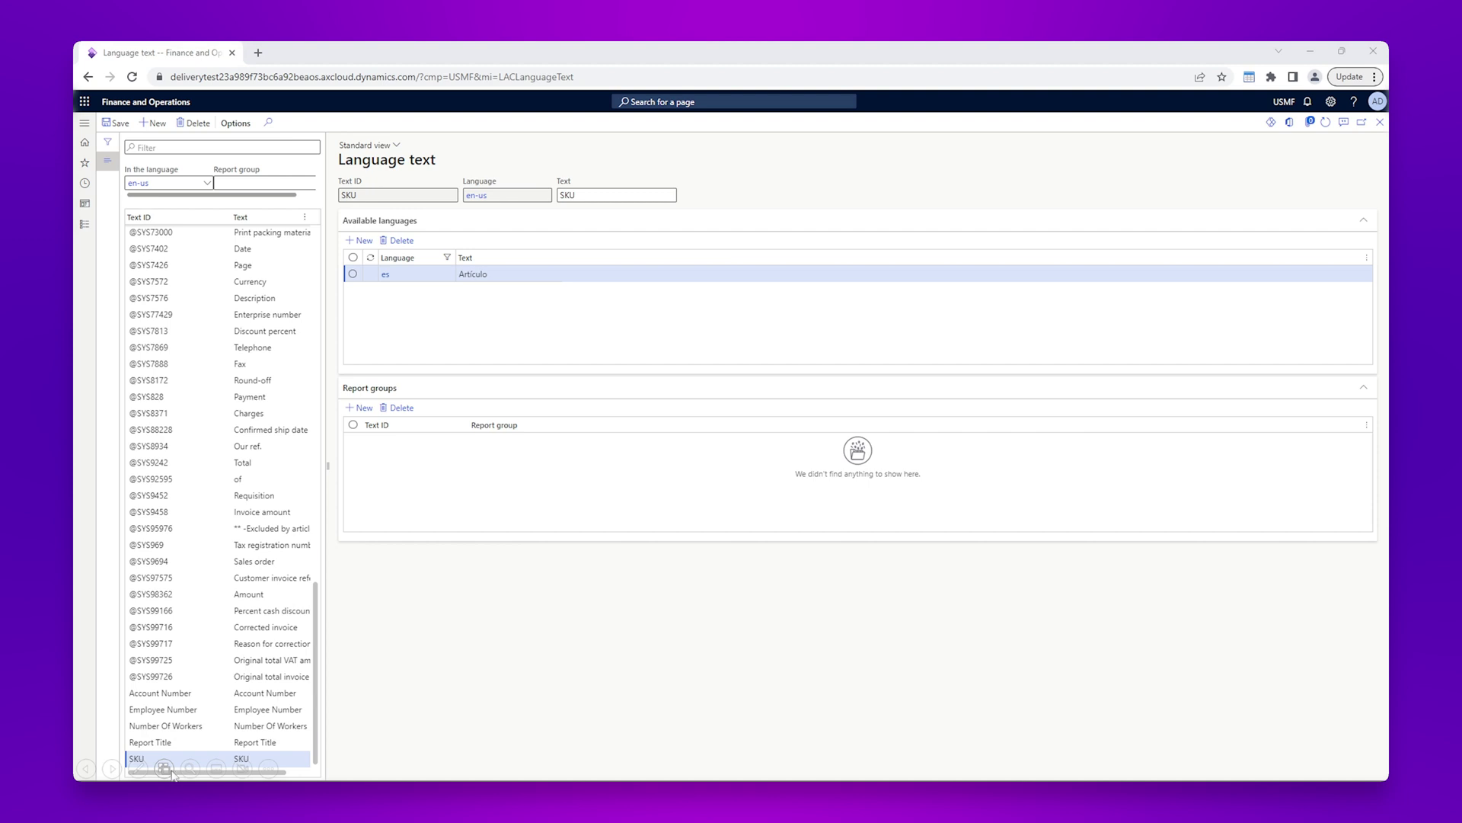
left_click(363, 409)
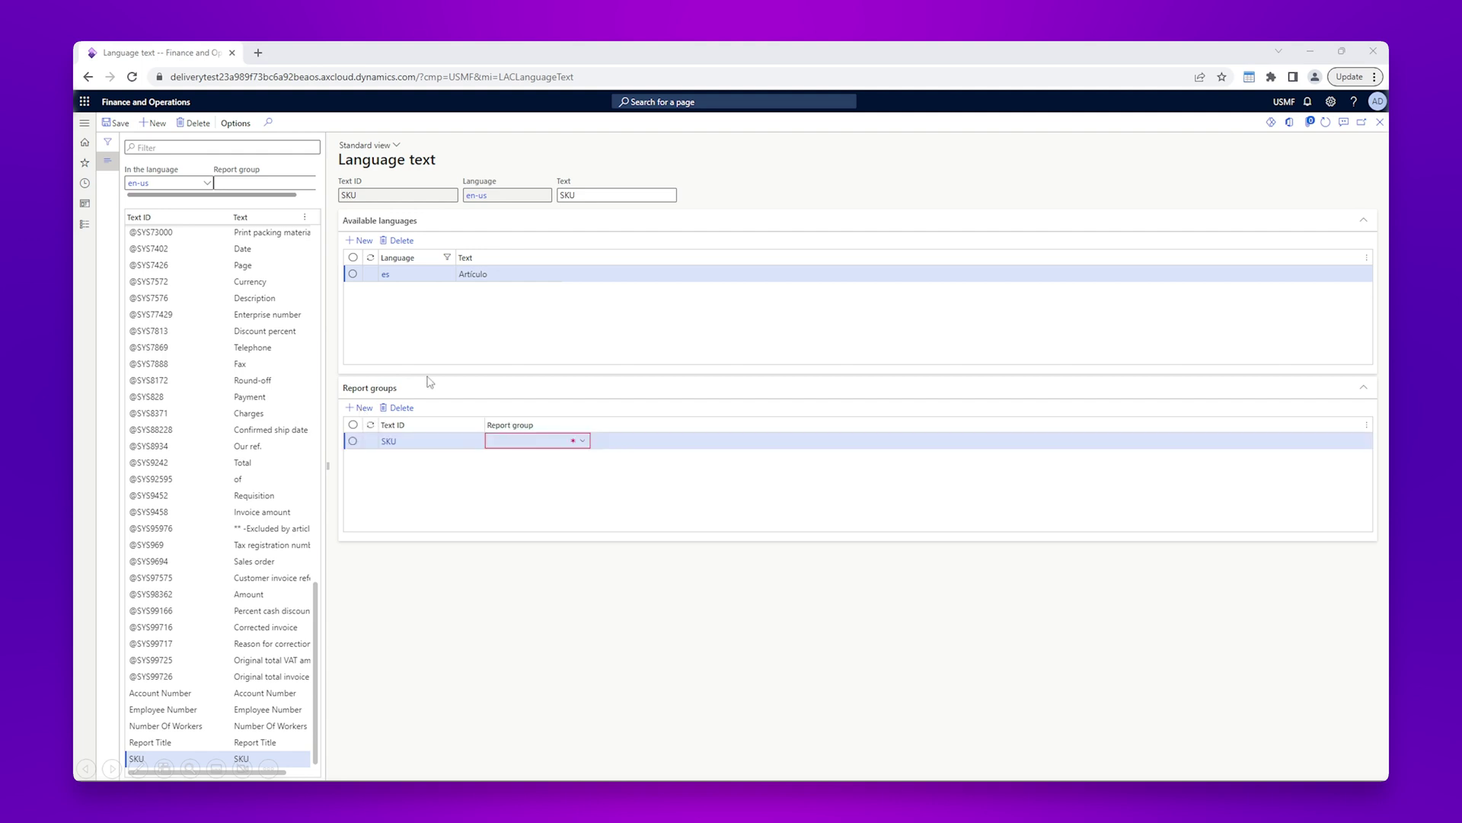
left_click(584, 441)
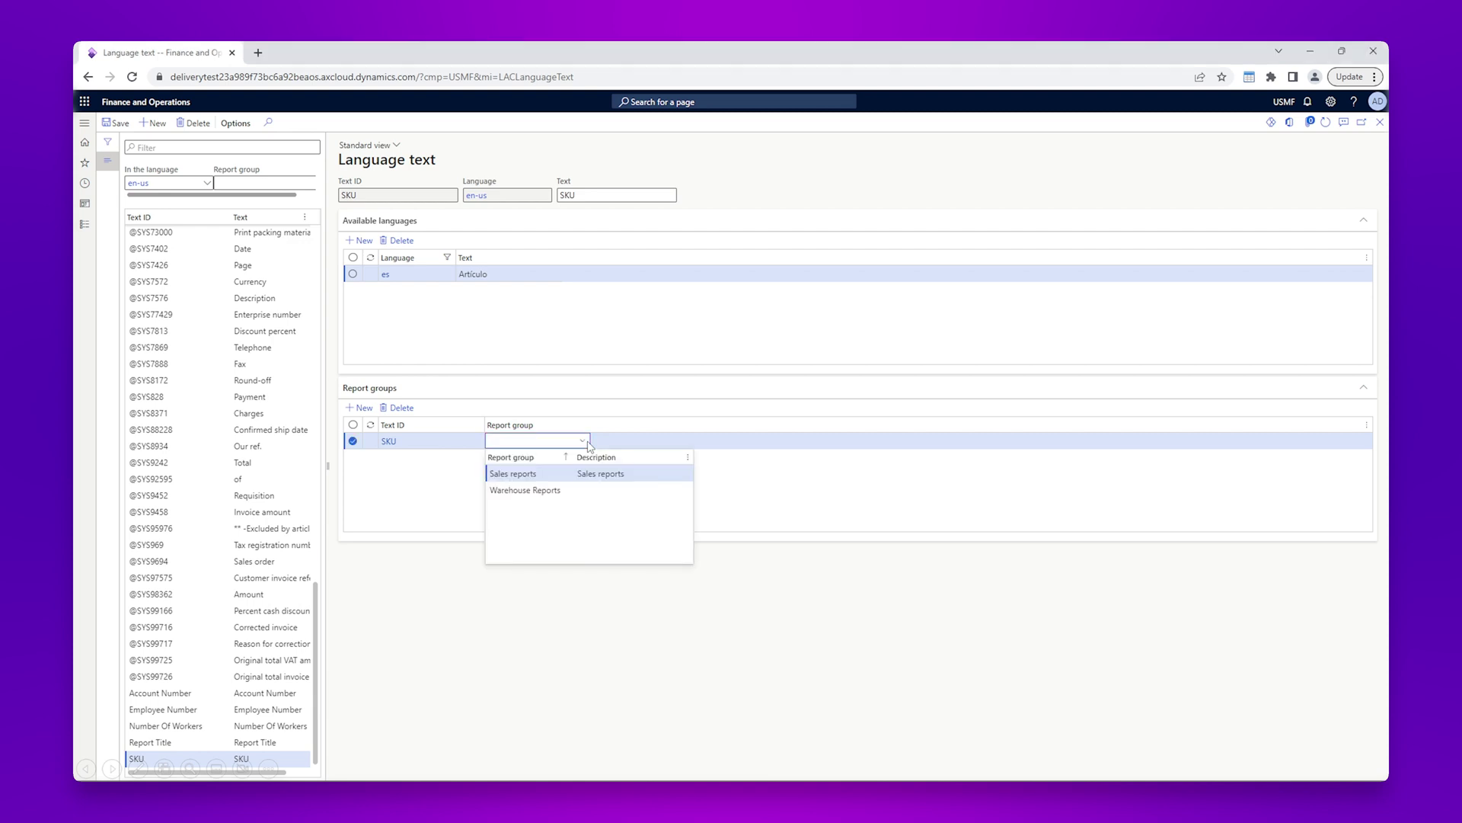
left_click(553, 494)
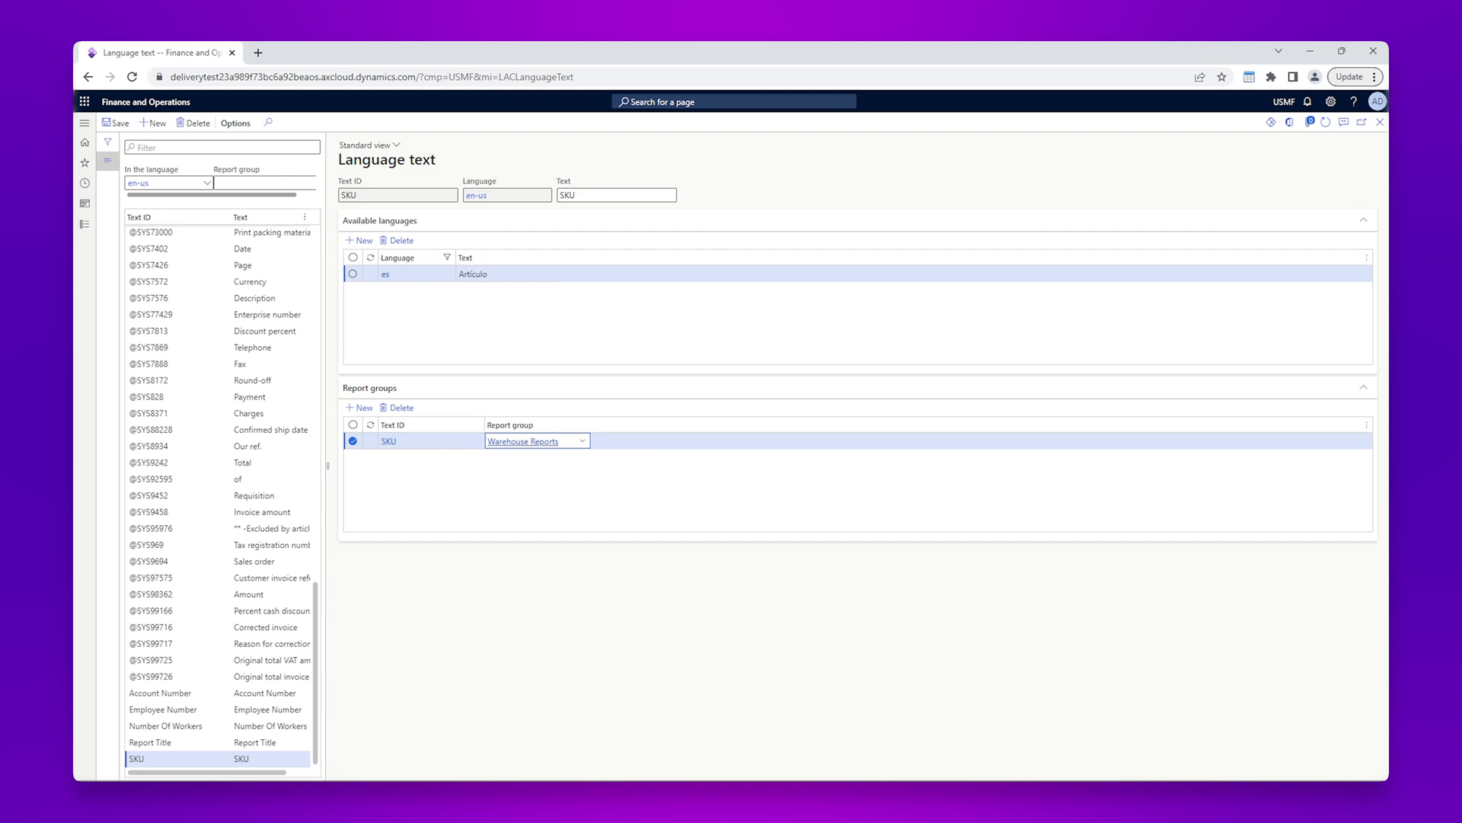
- Create a new en-us language text with Delivery Note as both its text ID and text
left_click(158, 124)
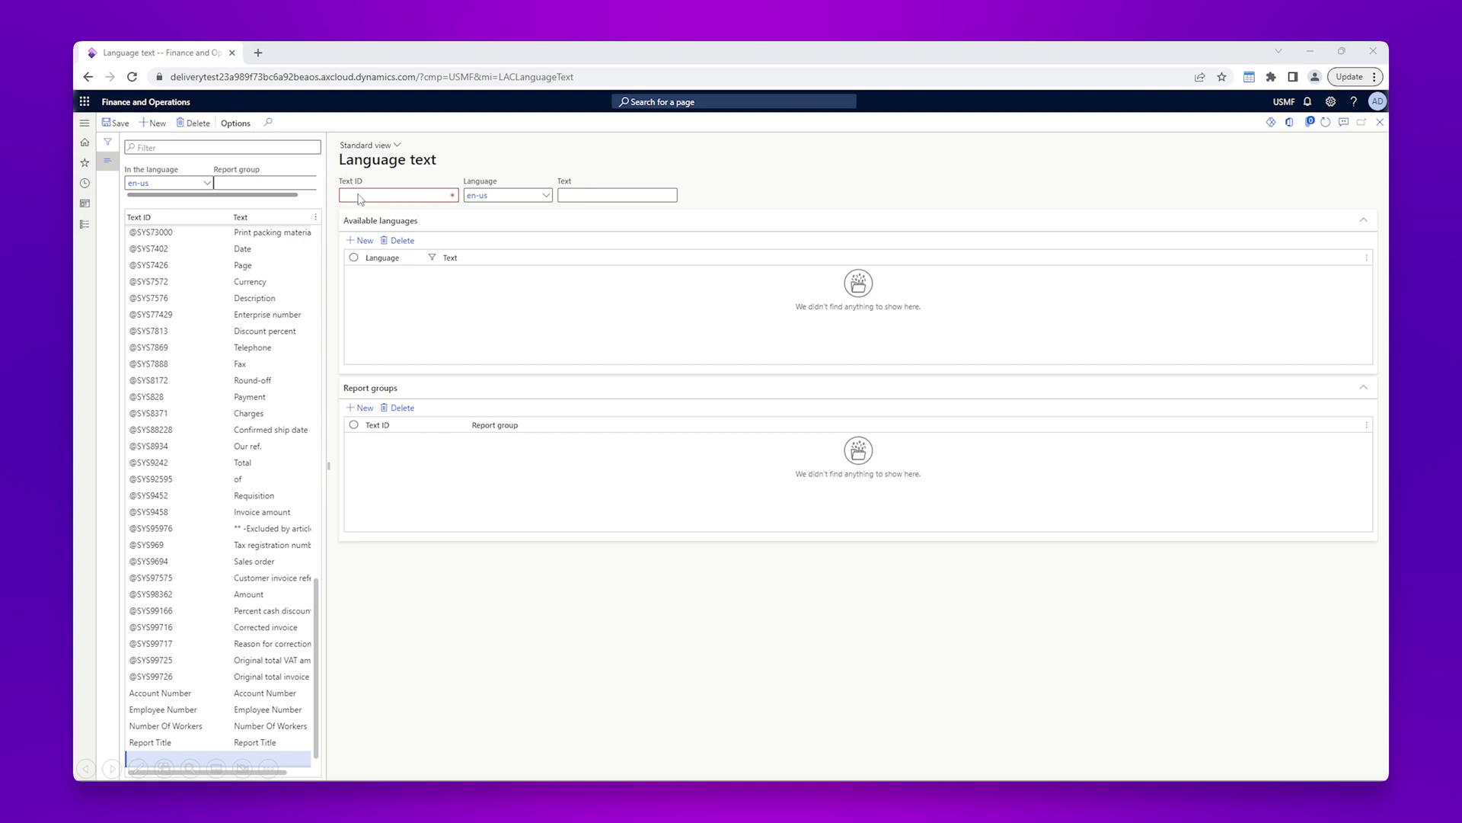
type("Delivery Note")
left_click(604, 196)
type("Delivery Note")
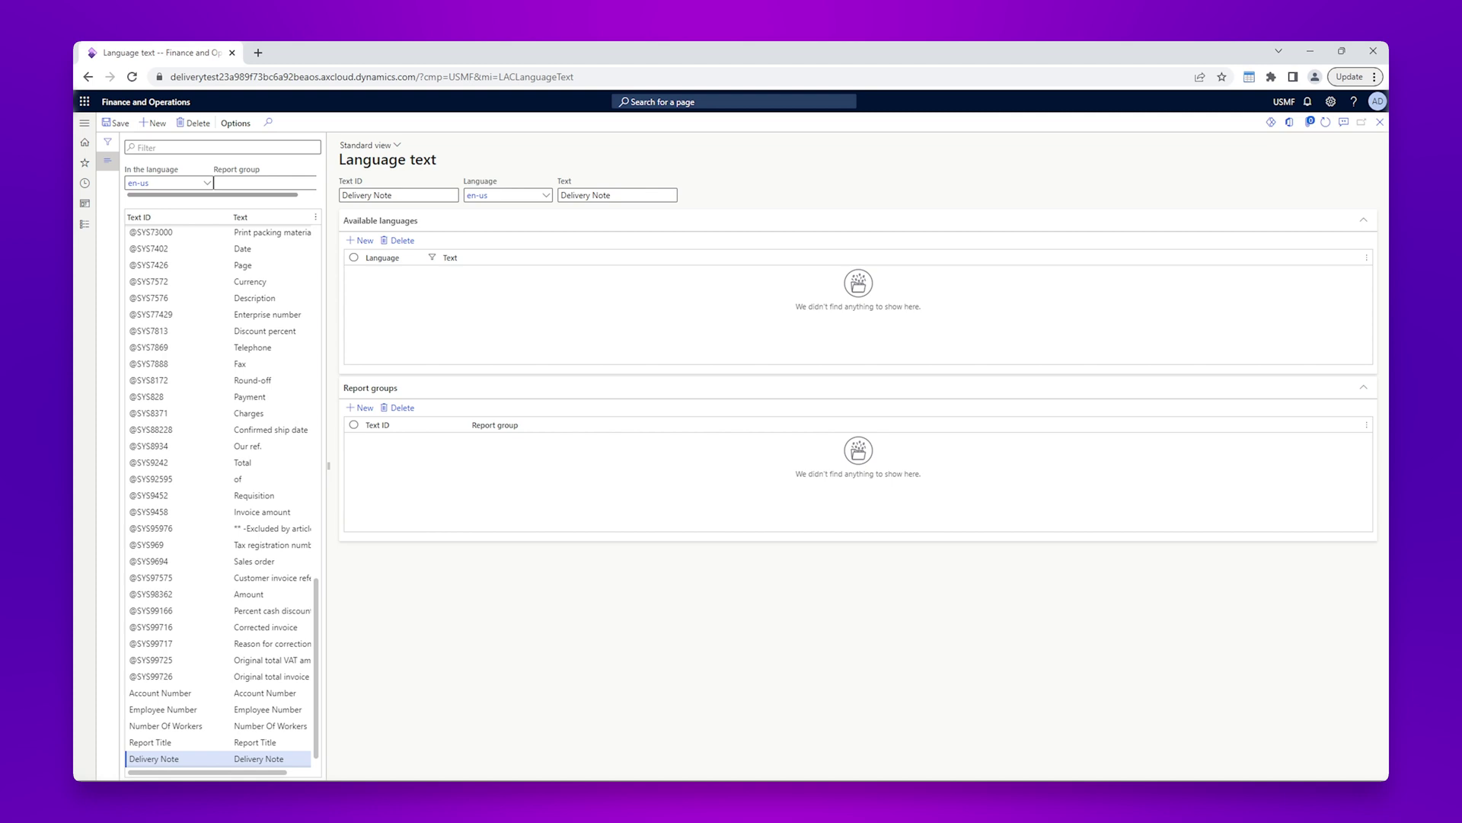
- Add a Spanish (es) translation, Nota de entrega, to the Delivery Note language text
left_click(363, 241)
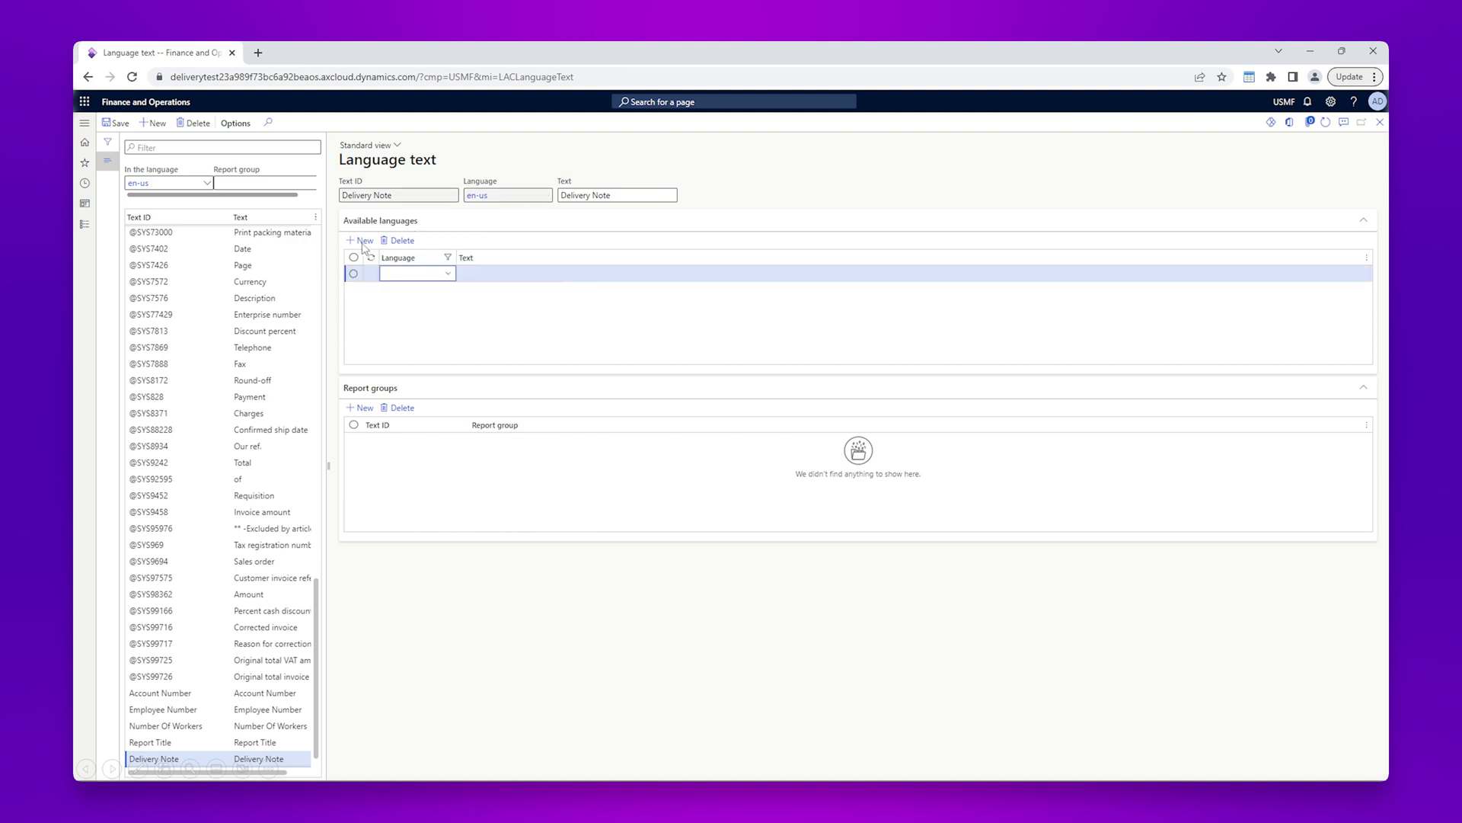
left_click(449, 274)
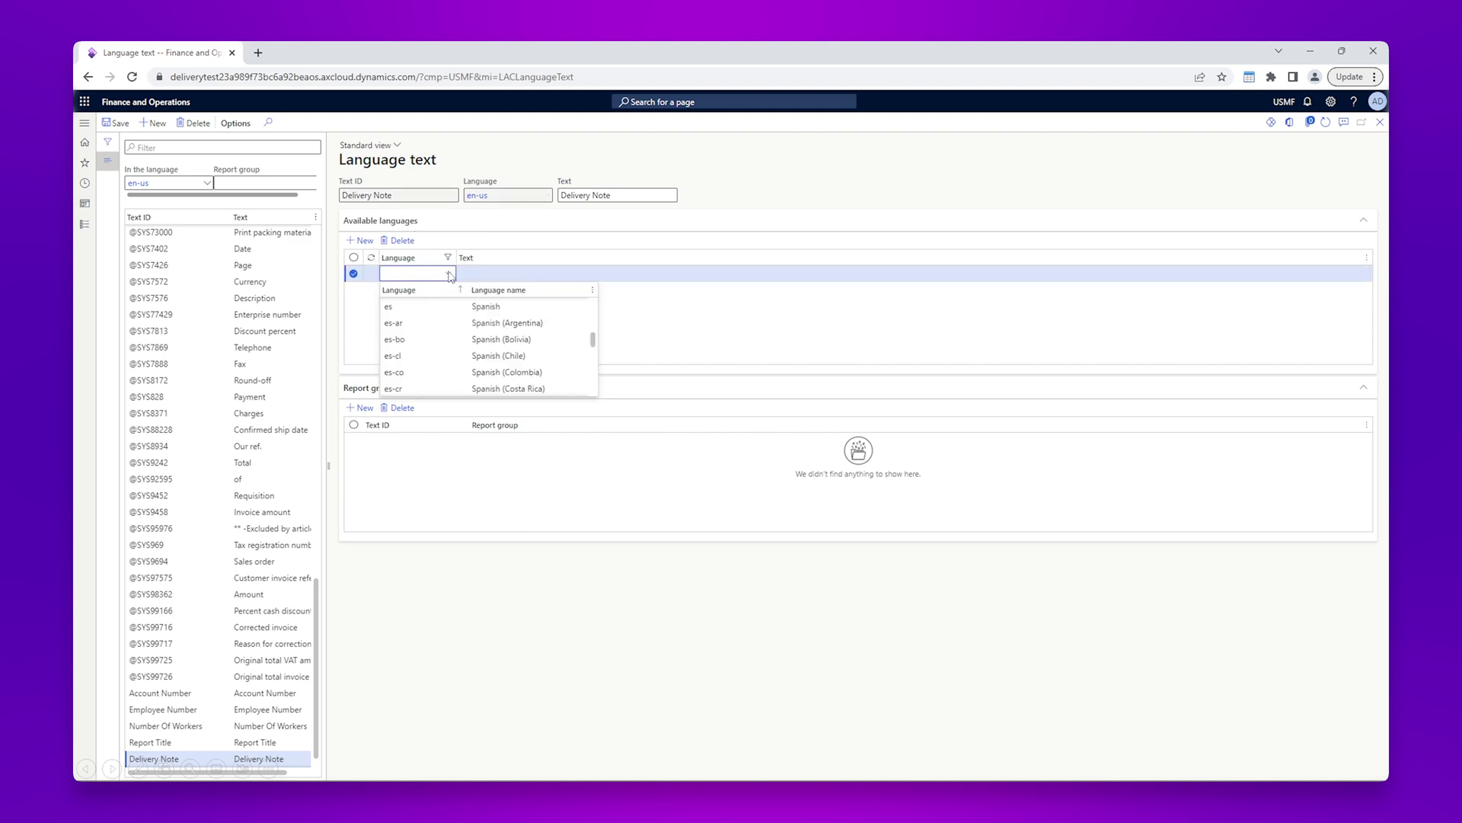
left_click(402, 307)
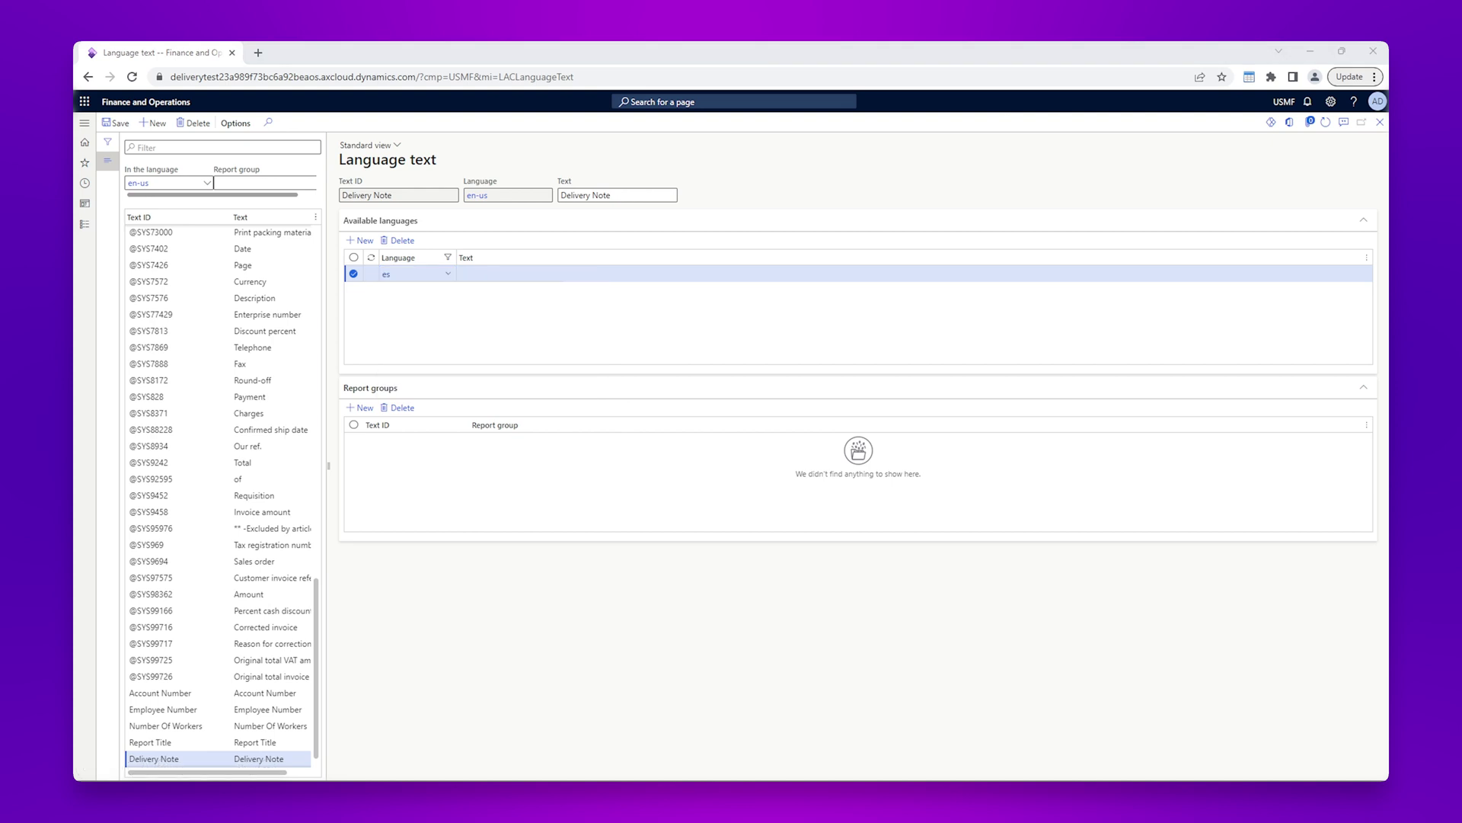
left_click(509, 276)
type("Nota de entrega")
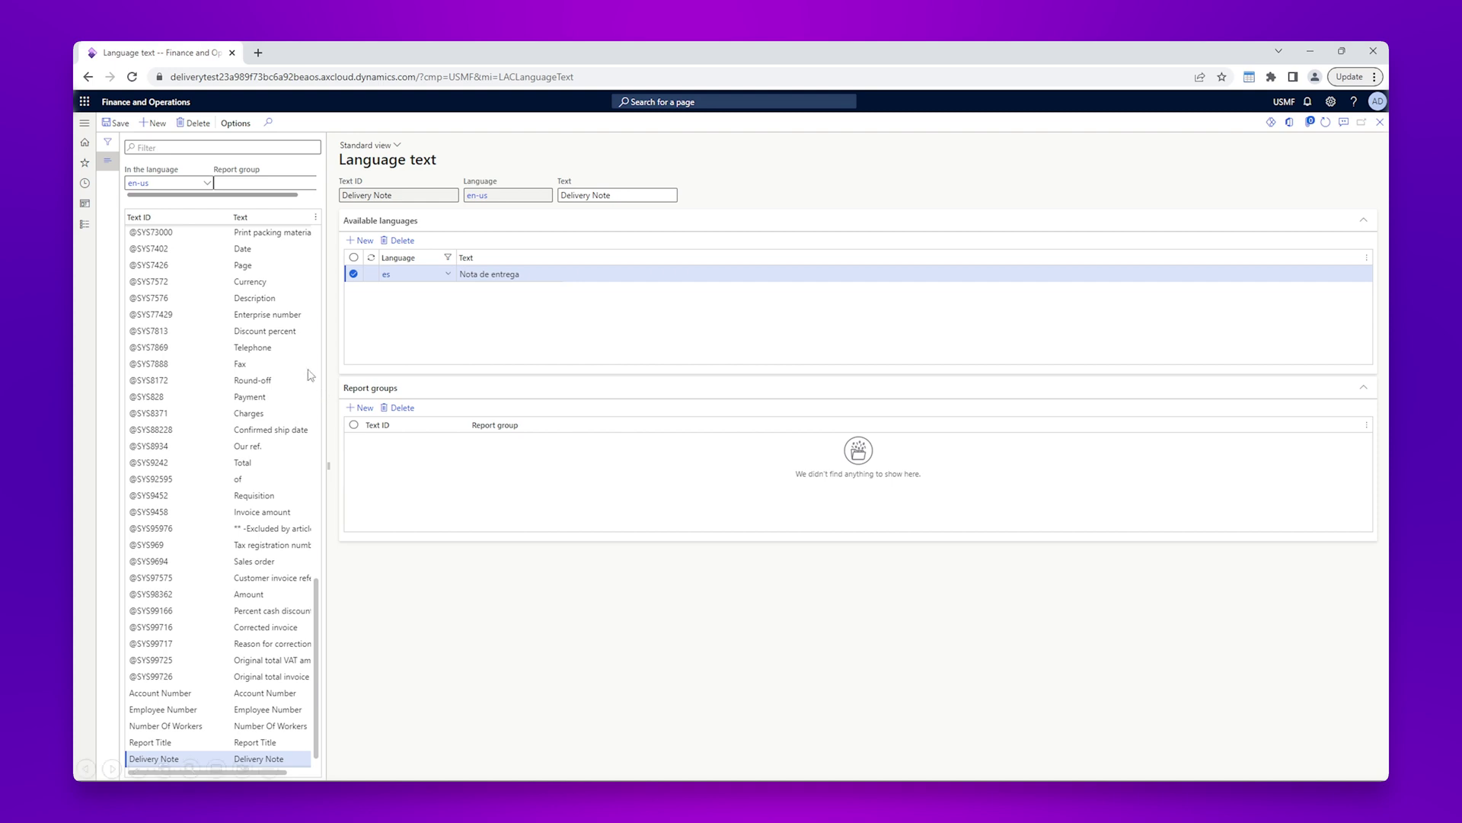
- Assign the Delivery Note language text to the Warehouse Reports report group
left_click(363, 412)
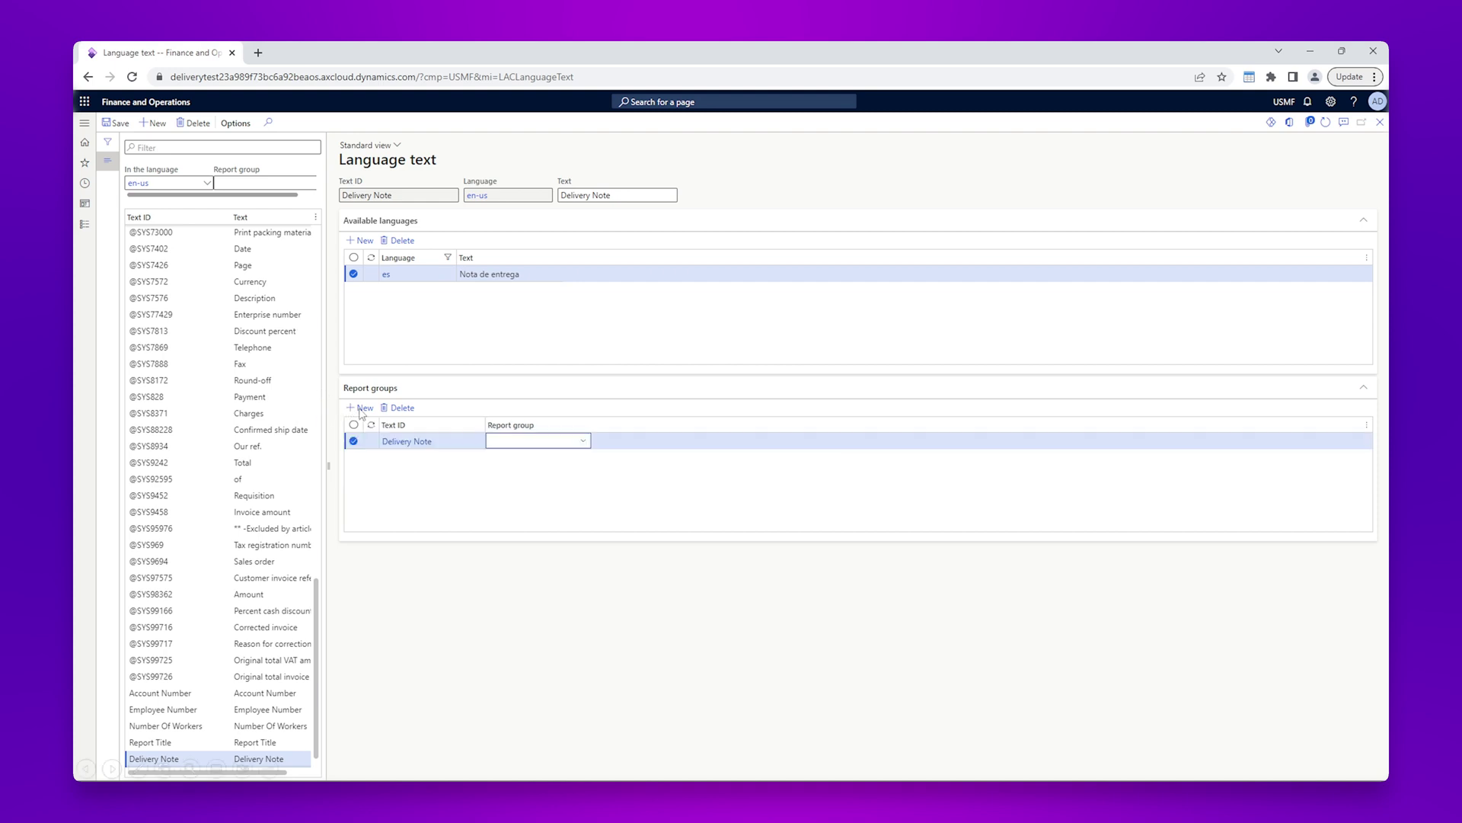
left_click(586, 443)
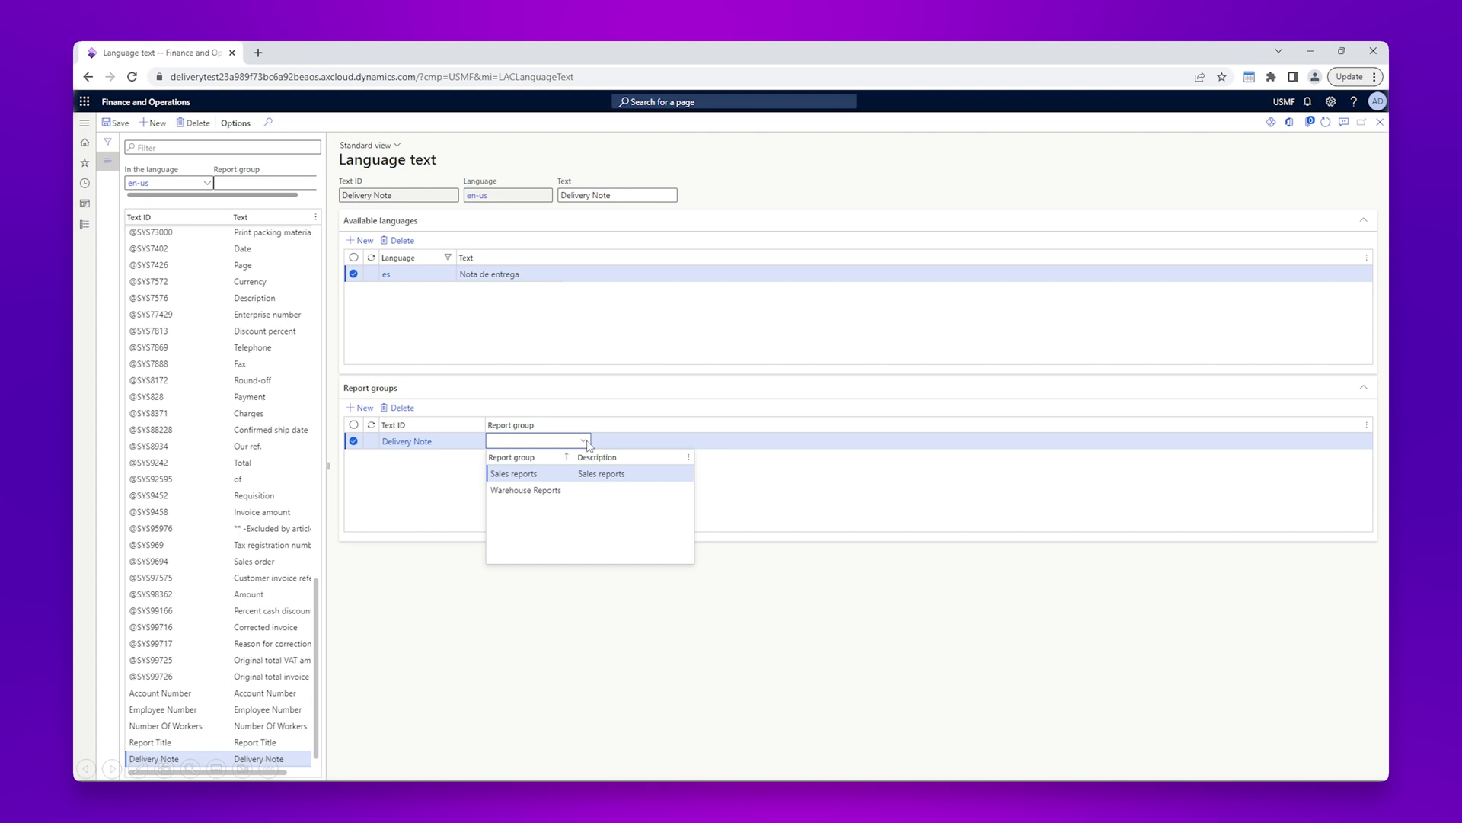
left_click(534, 490)
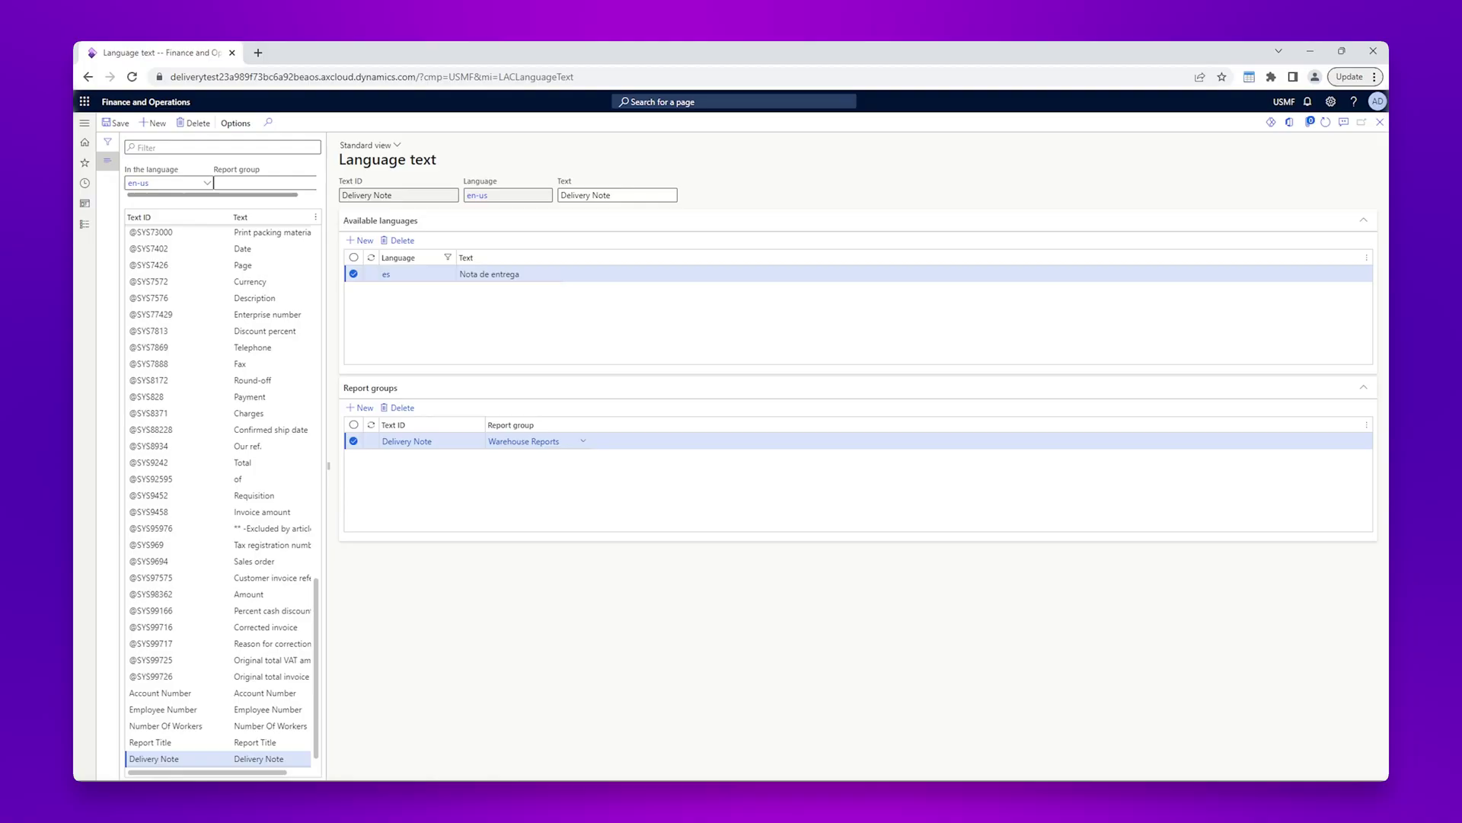
- Open the structure of the SalesPackingSlipReplacement report from the Lasernet reports list
left_click(84, 226)
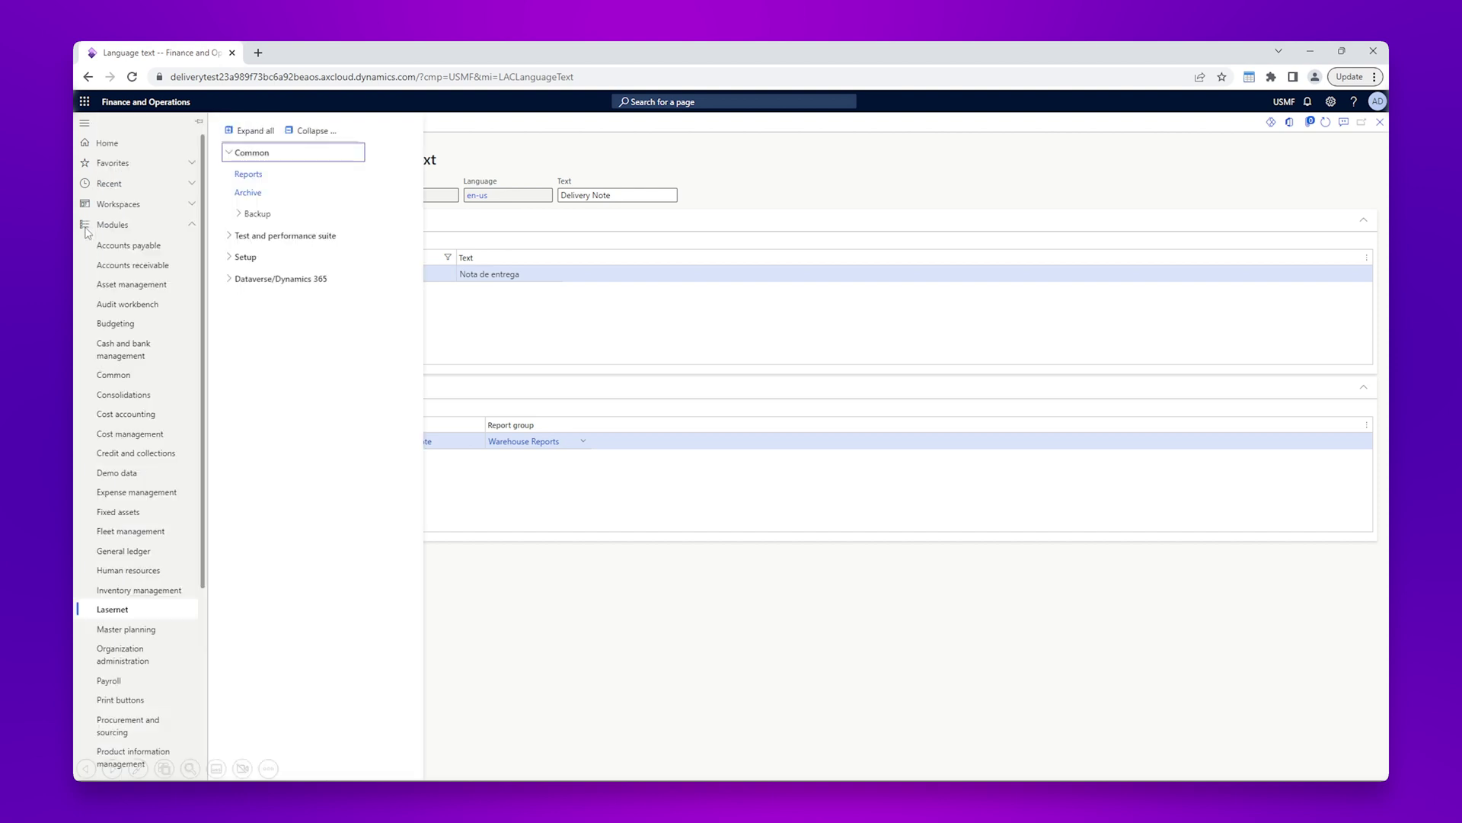
left_click(249, 175)
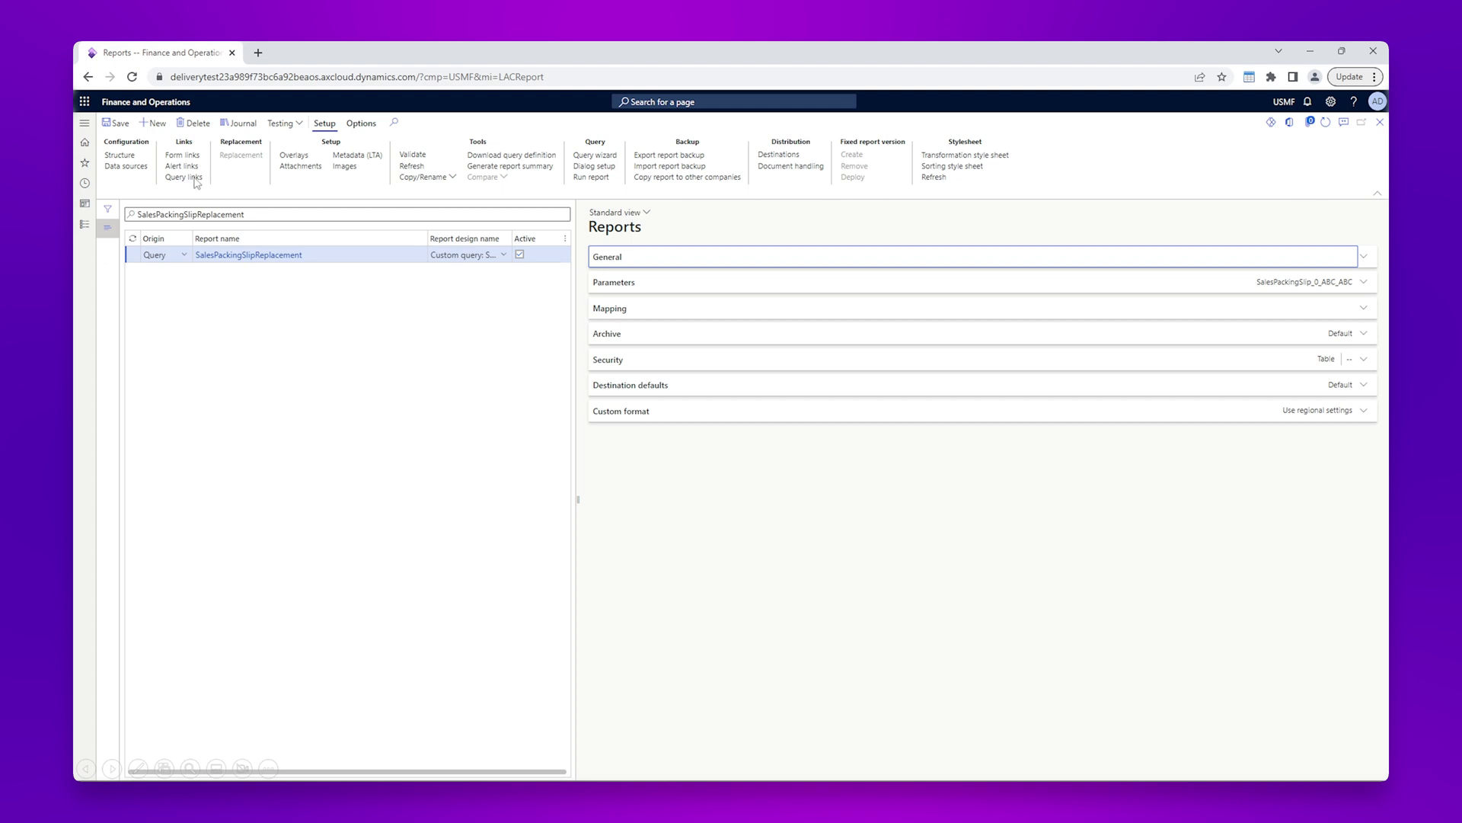
left_click(134, 156)
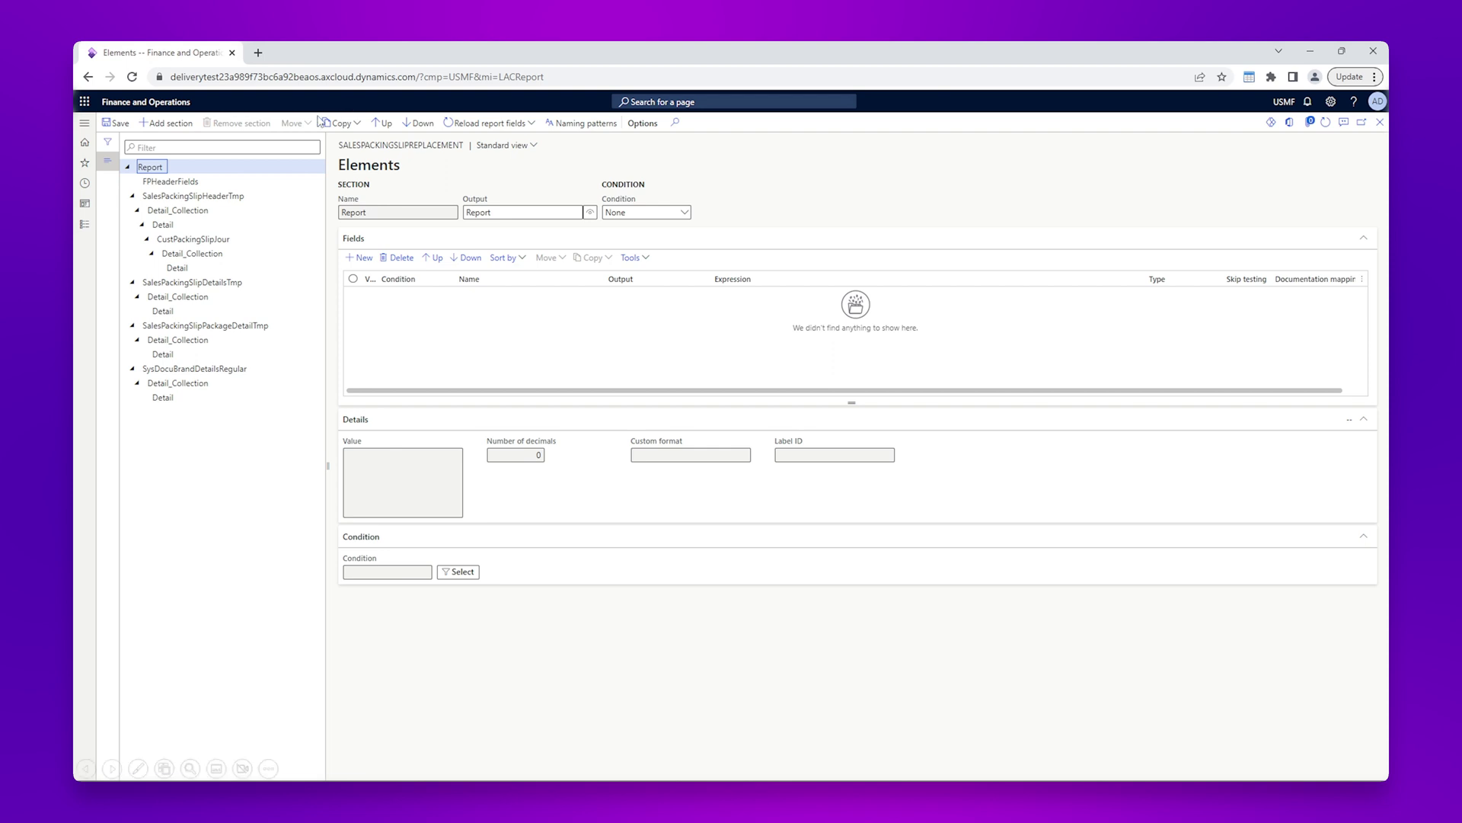
- Add a section named LanguageTexts to the report structure, placed directly below FPHeaderFields
left_click(166, 124)
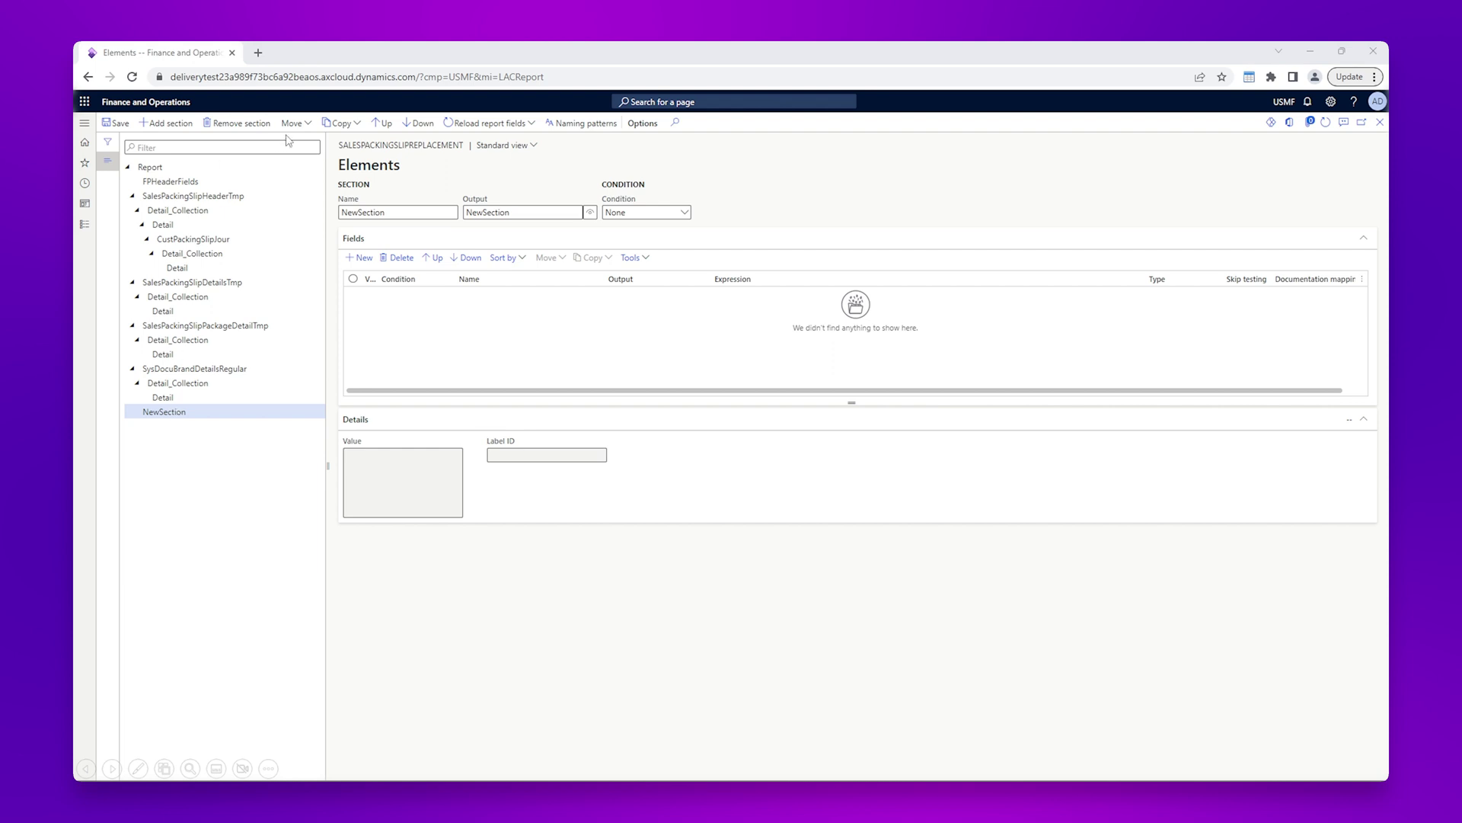
left_click(381, 124)
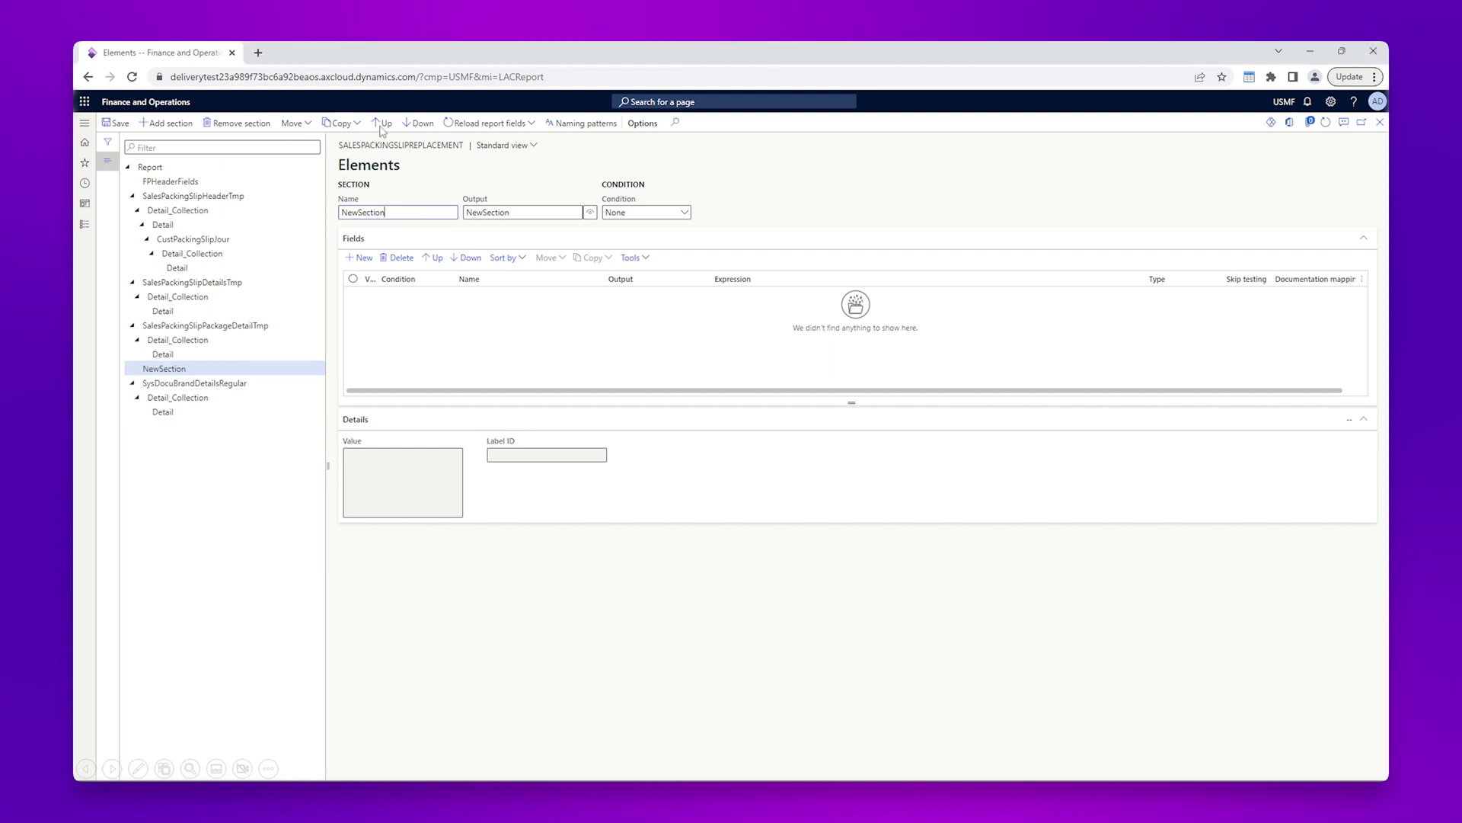
left_click(382, 124)
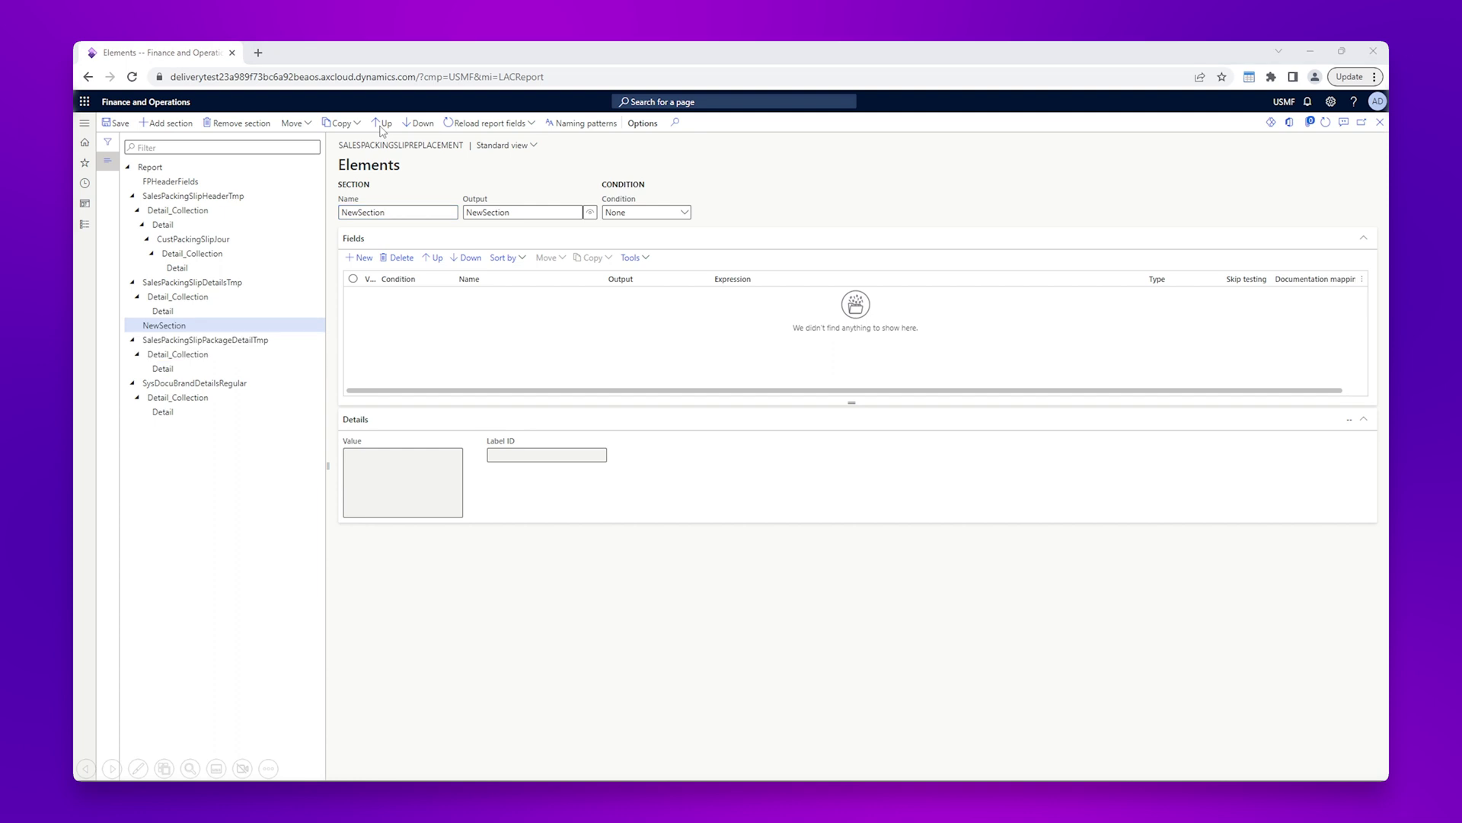
left_click(382, 125)
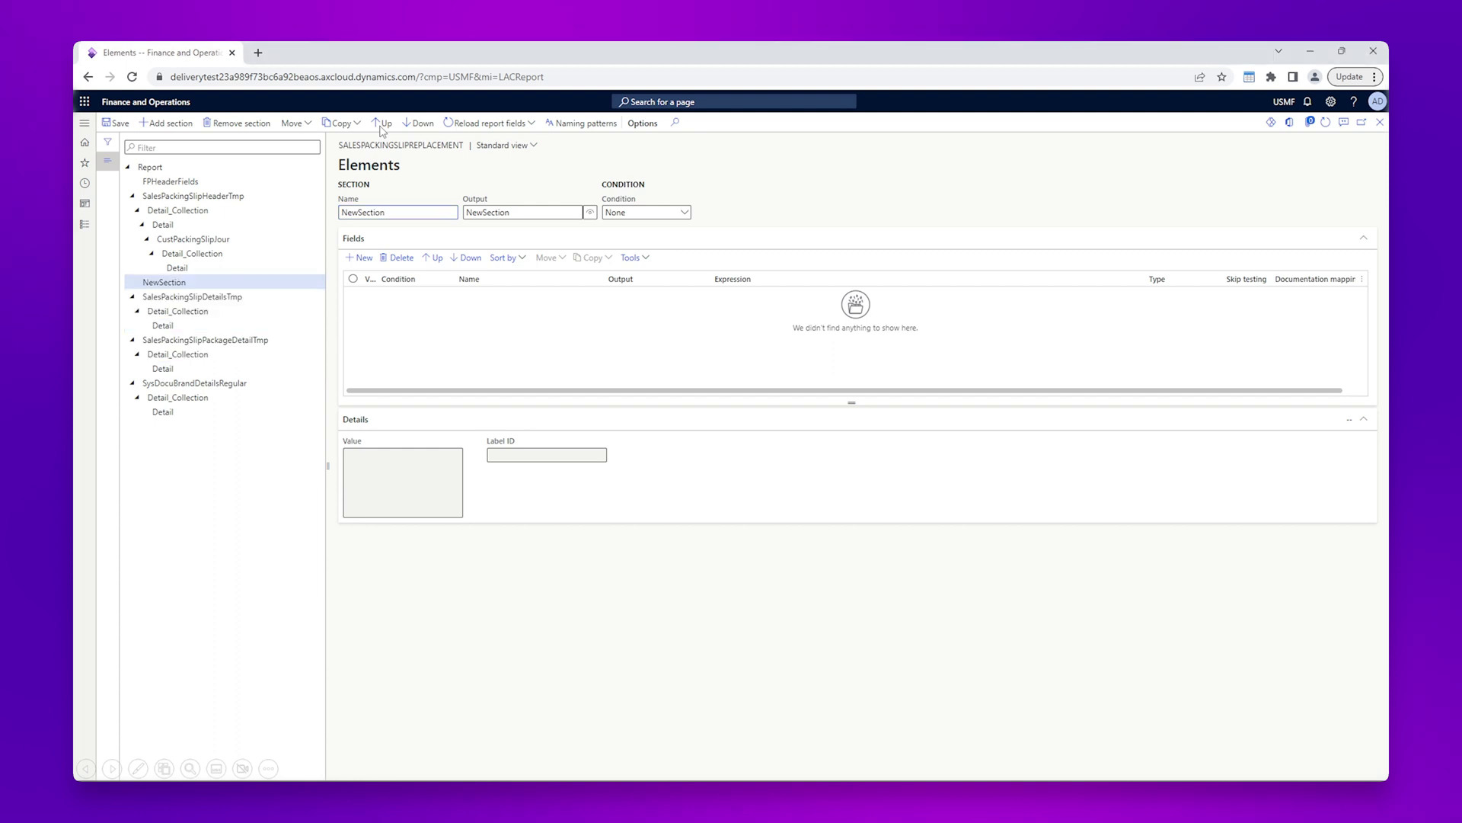
left_click(382, 124)
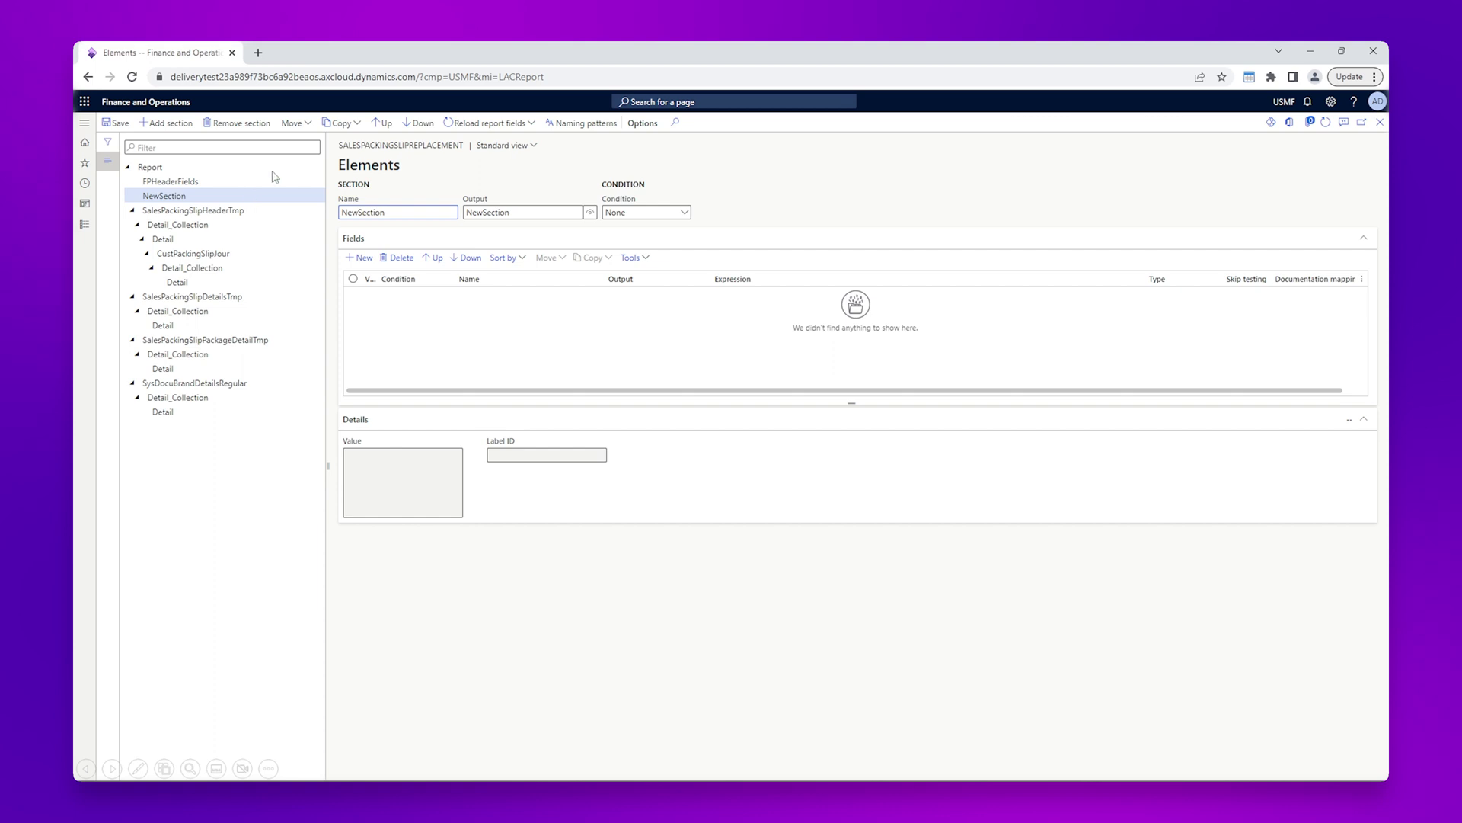
double_click(391, 214)
type("LanguageTexts")
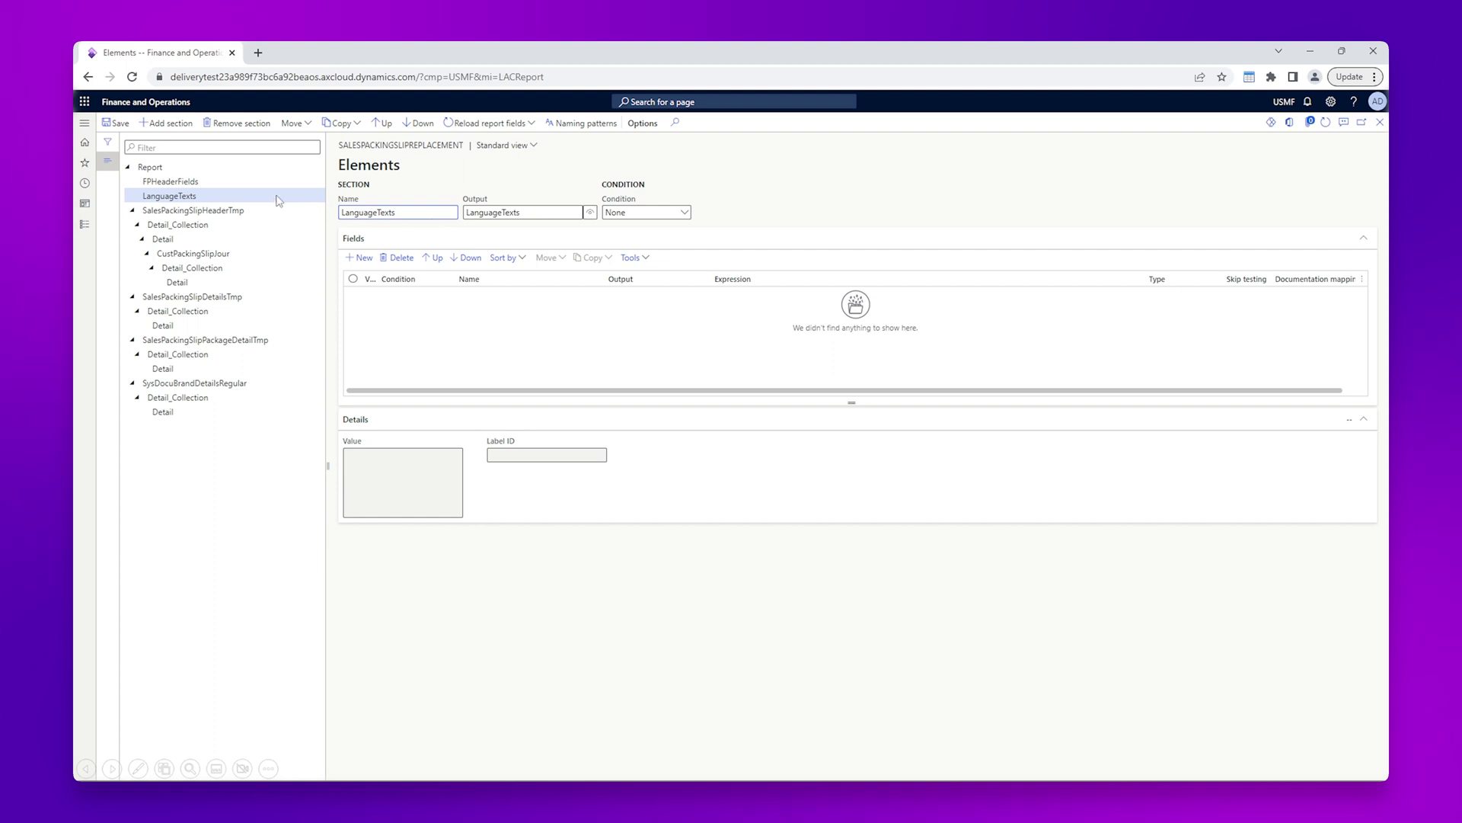
- Add a field to the LanguageTexts section with the expression Calculated.LanguageTextsReport() and close the report structure
left_click(361, 259)
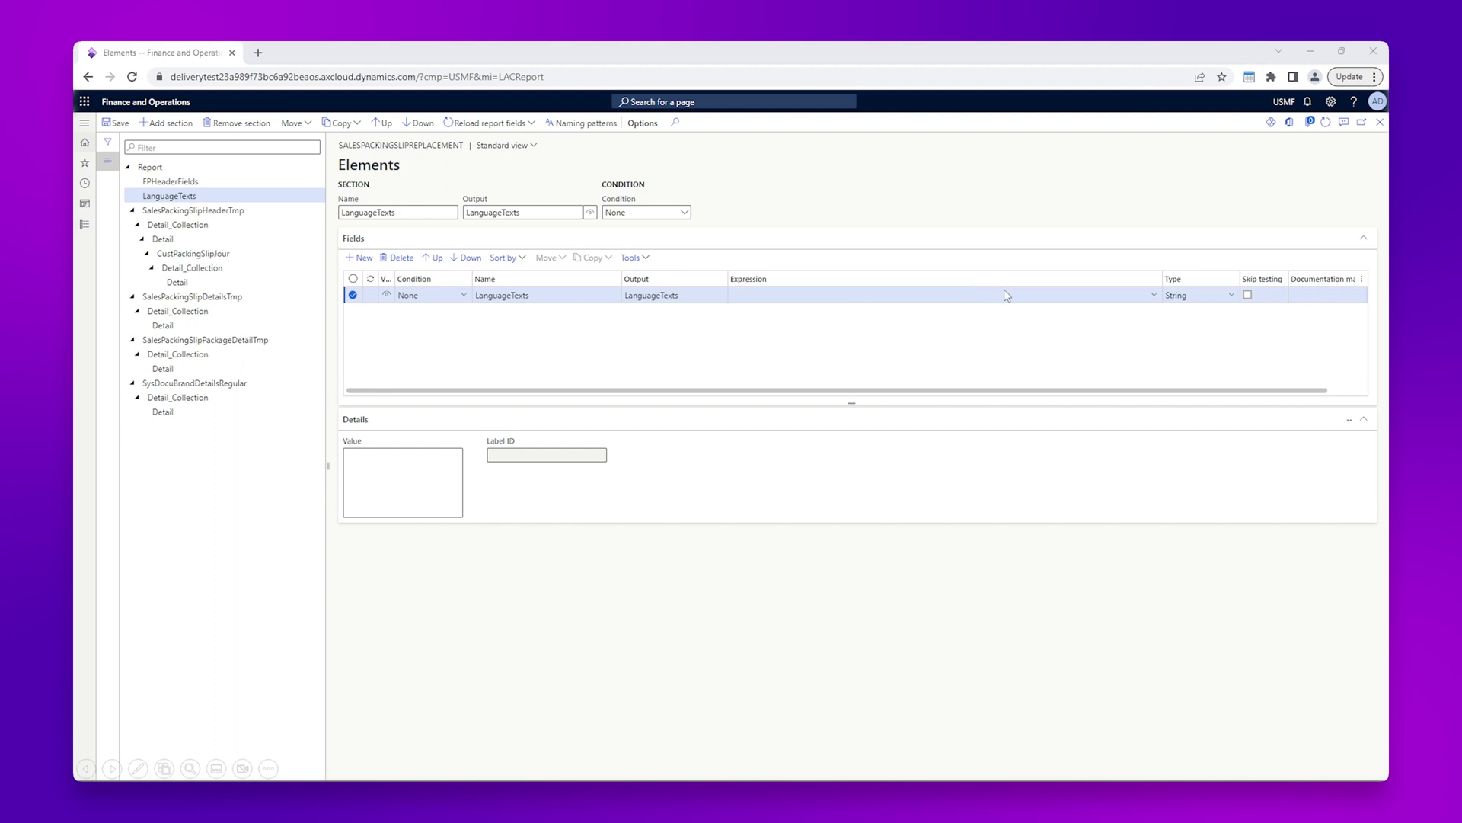
left_click(1154, 297)
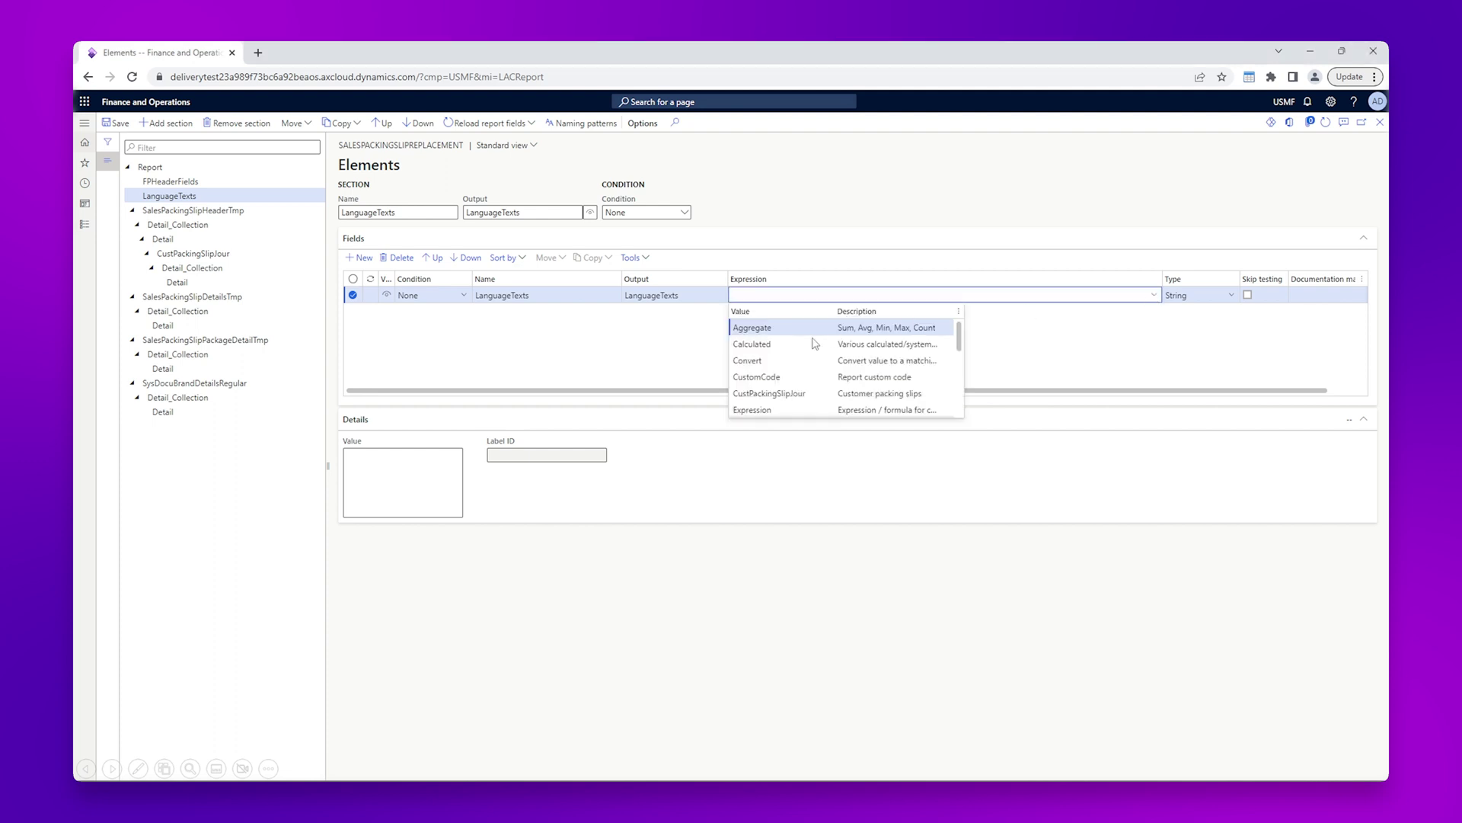
left_click(767, 346)
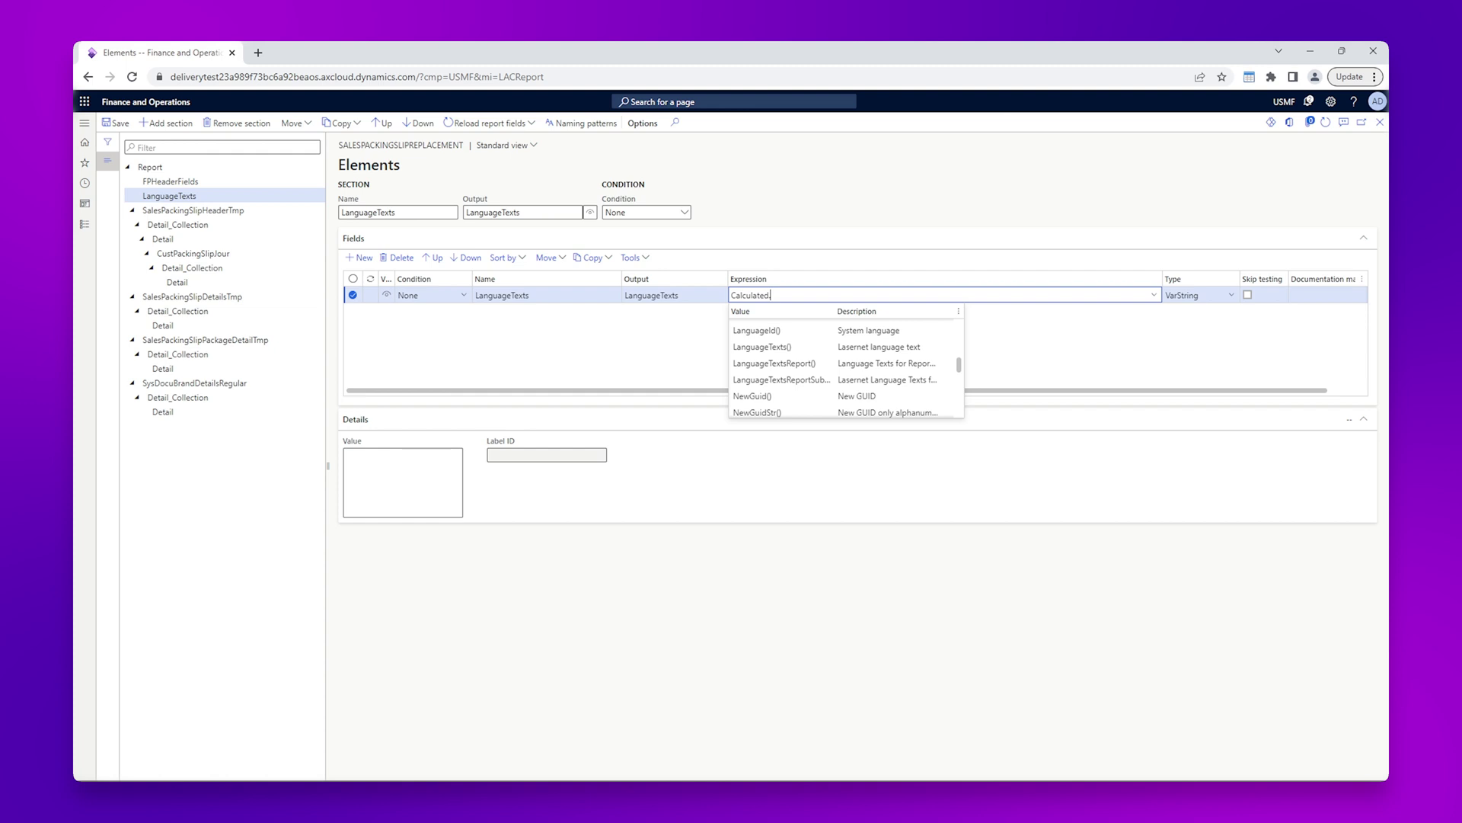
left_click(774, 364)
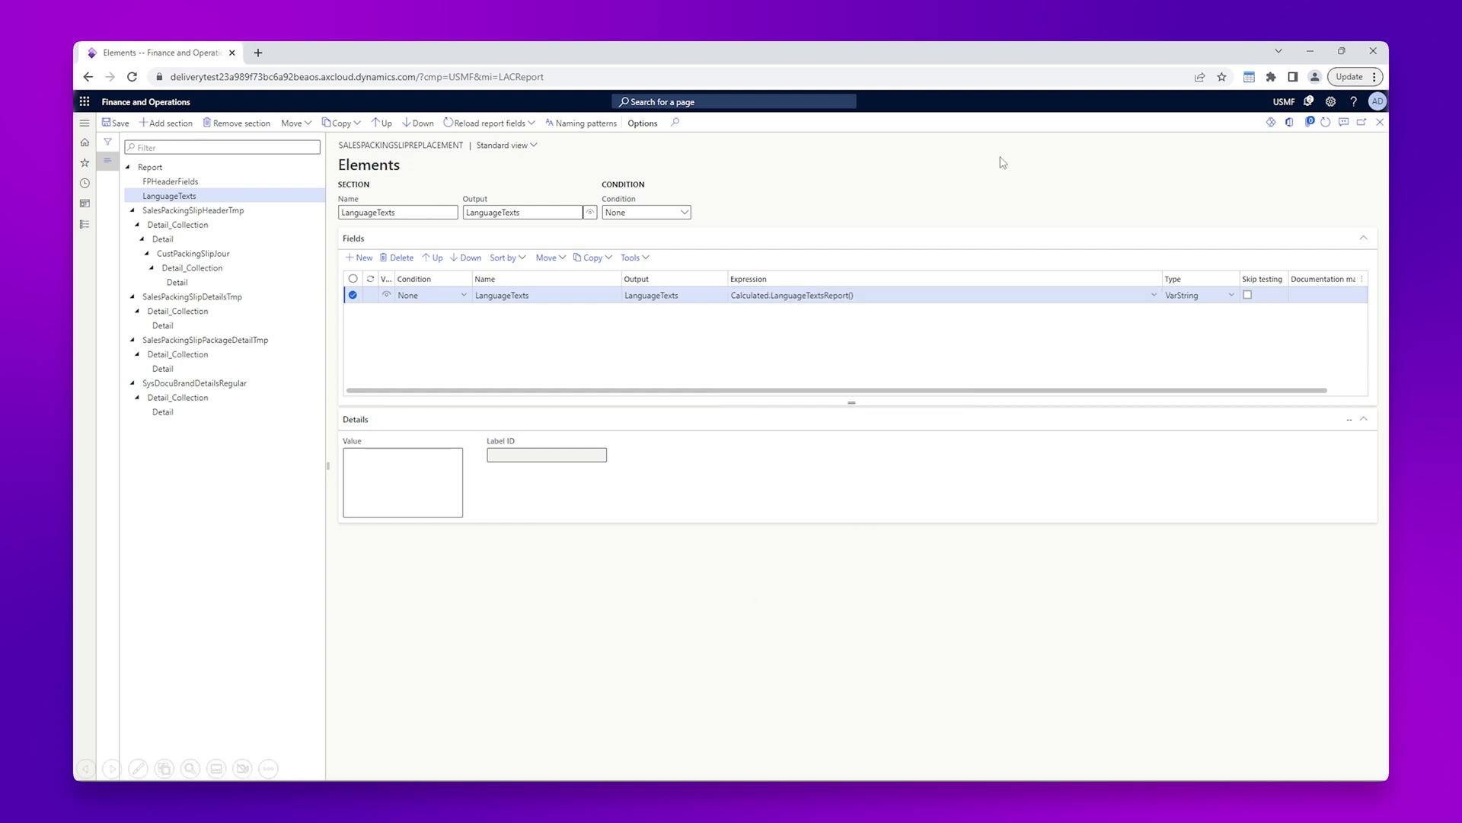
left_click(1380, 123)
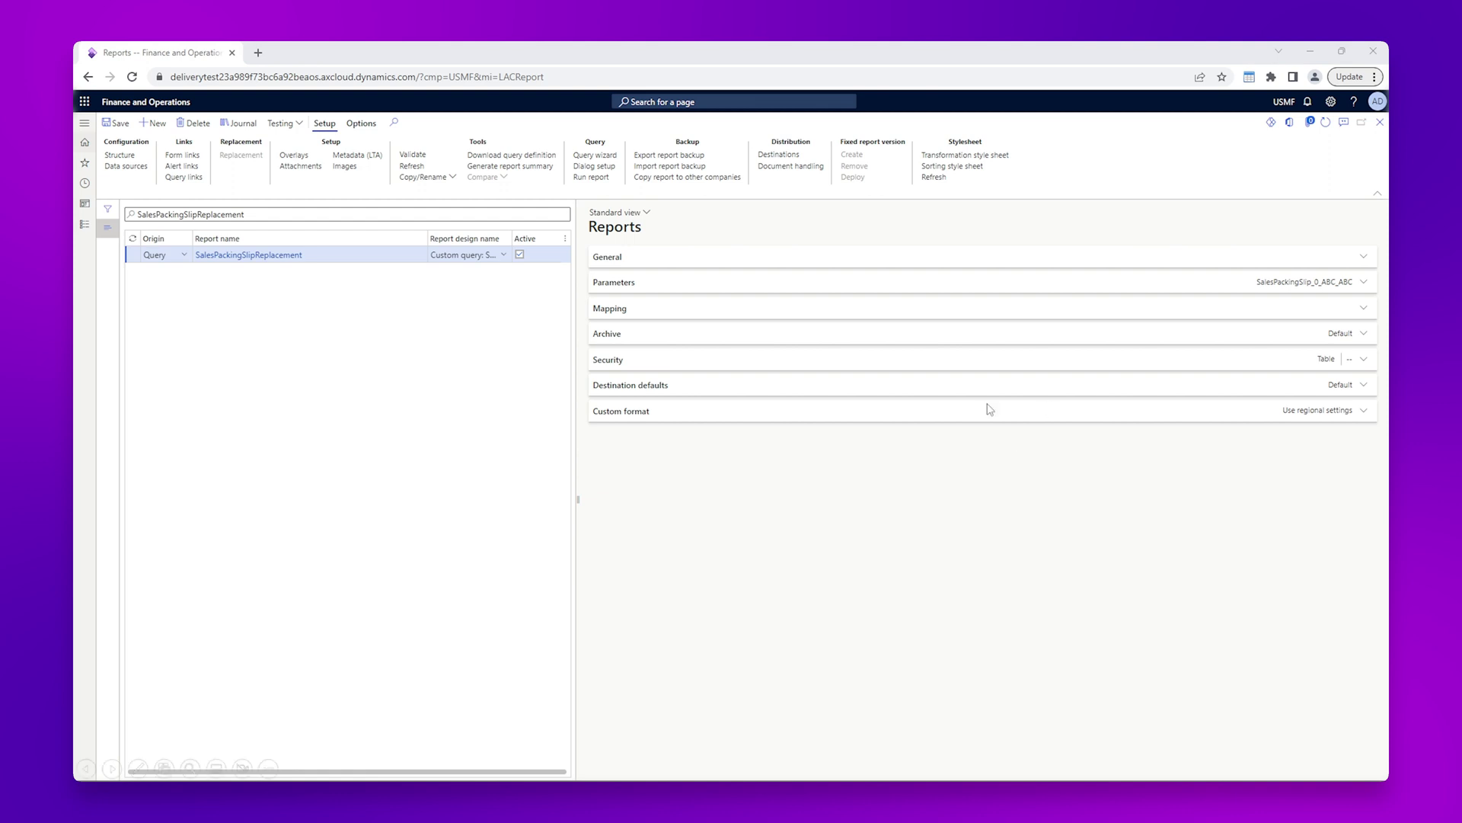
- Resend the first packing slip in the Packing slip journal to Lasernet Screen to output the report group's language texts
key("Right")
left_click(86, 227)
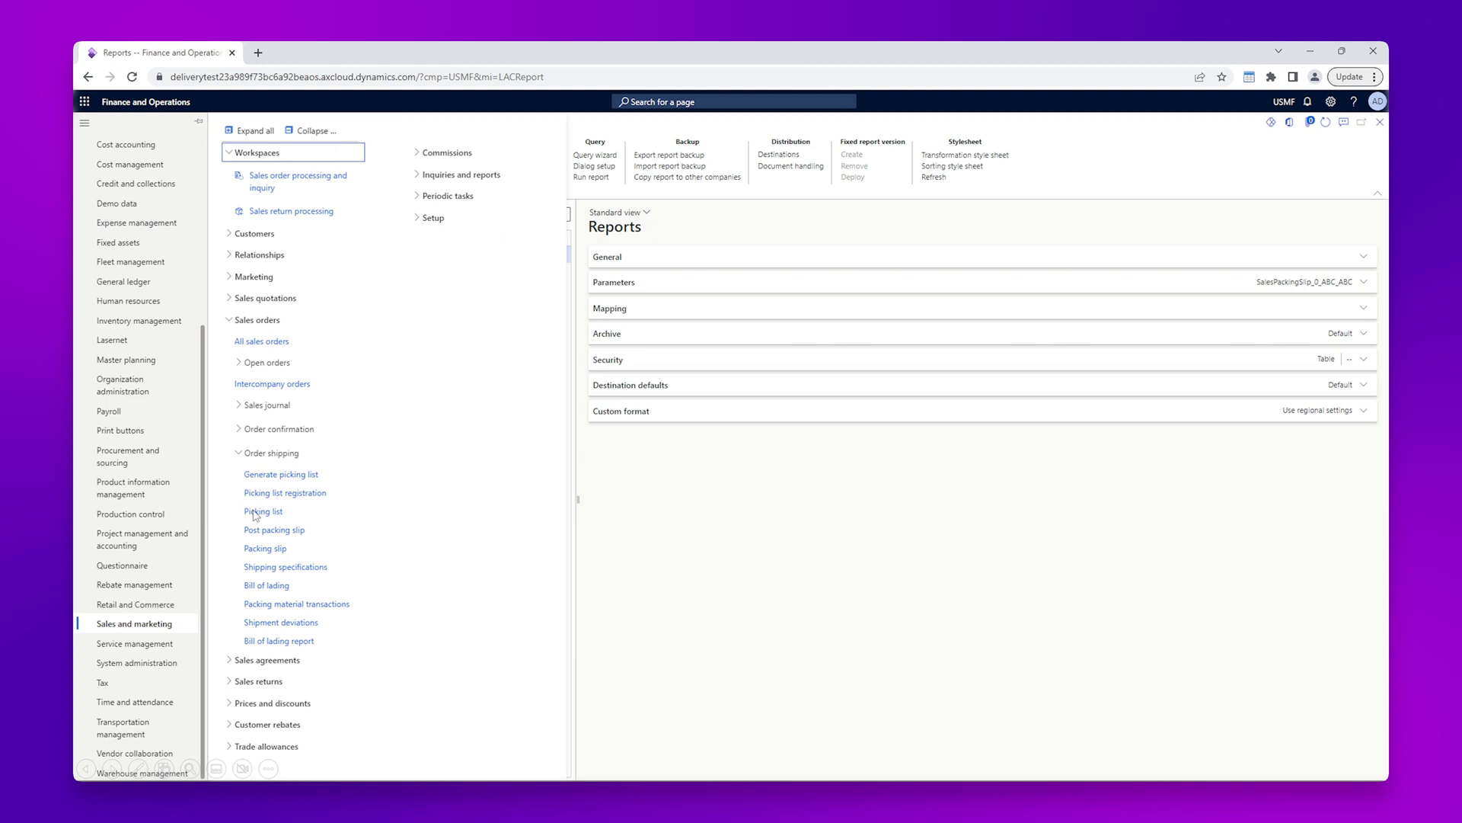
left_click(266, 549)
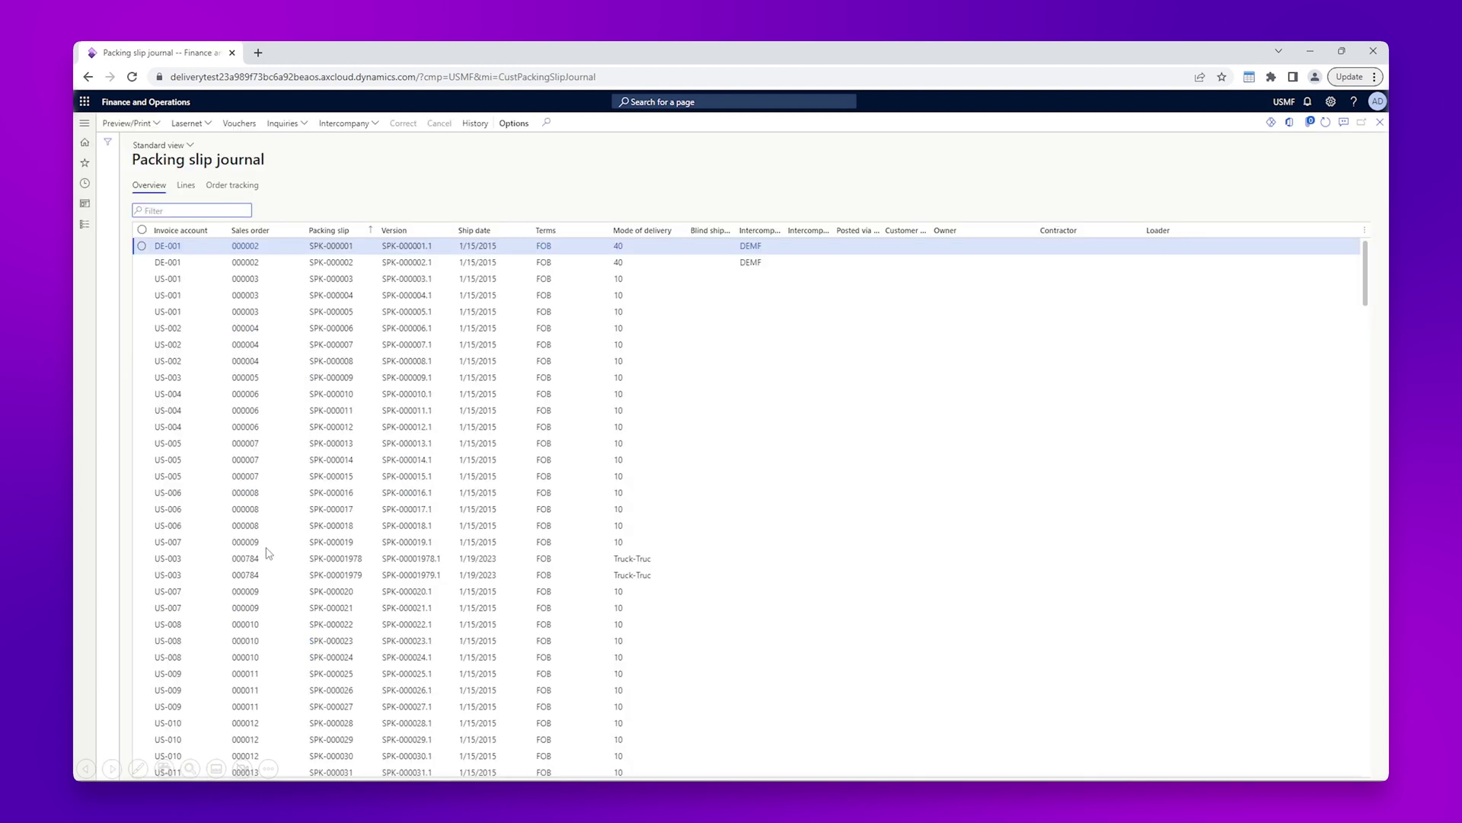
left_click(198, 124)
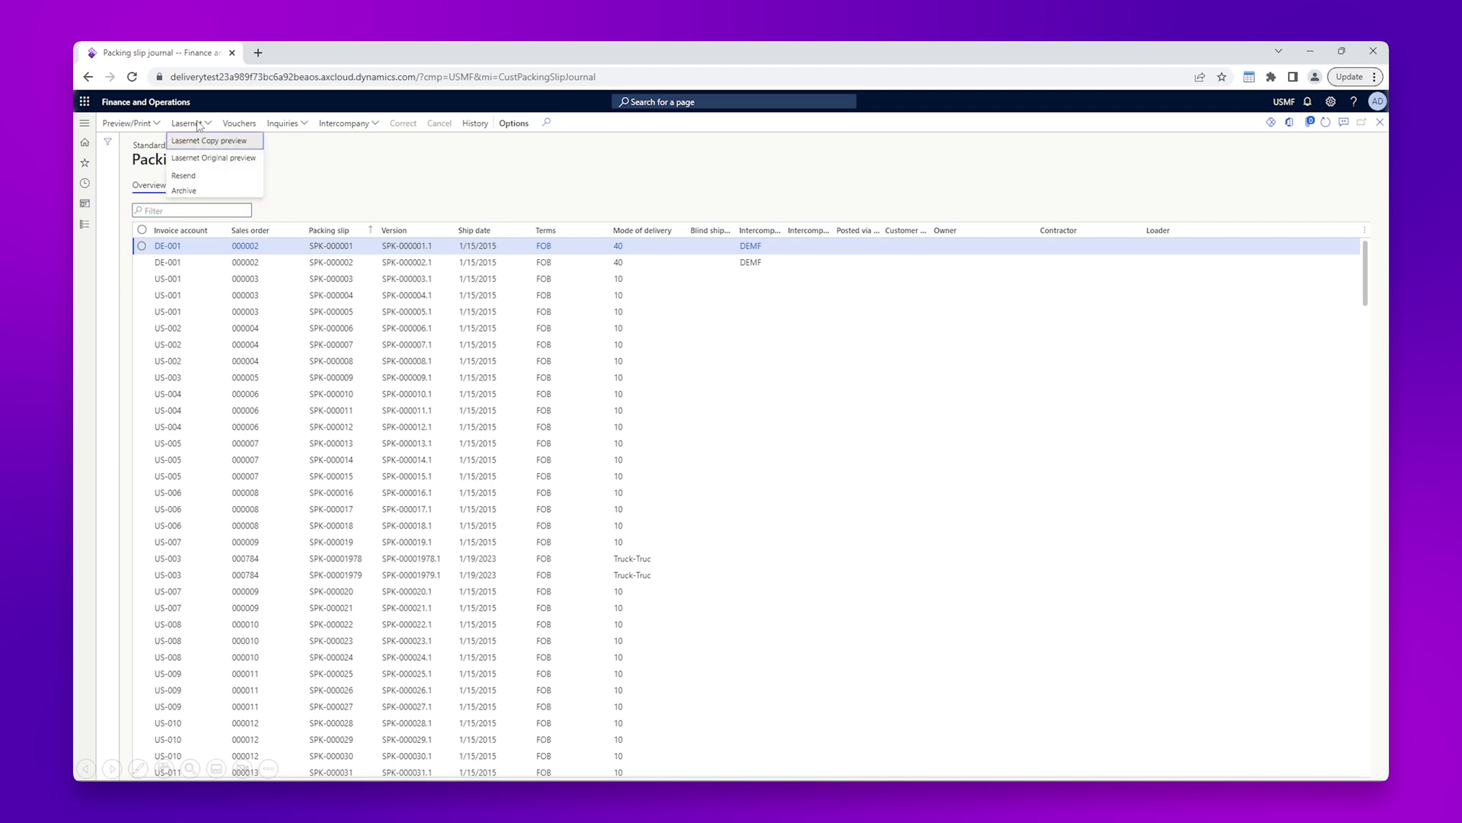
left_click(193, 177)
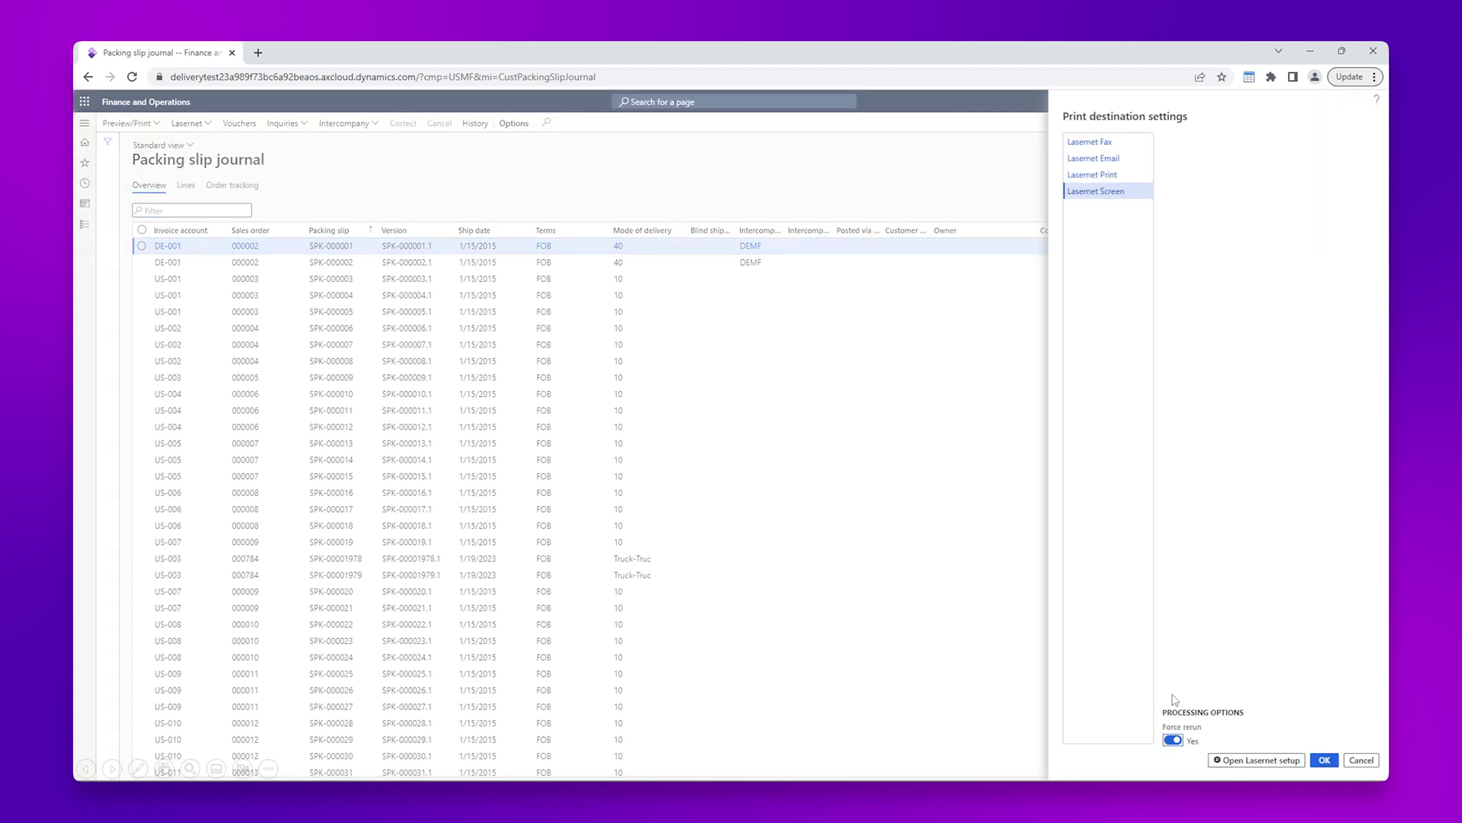
left_click(1325, 760)
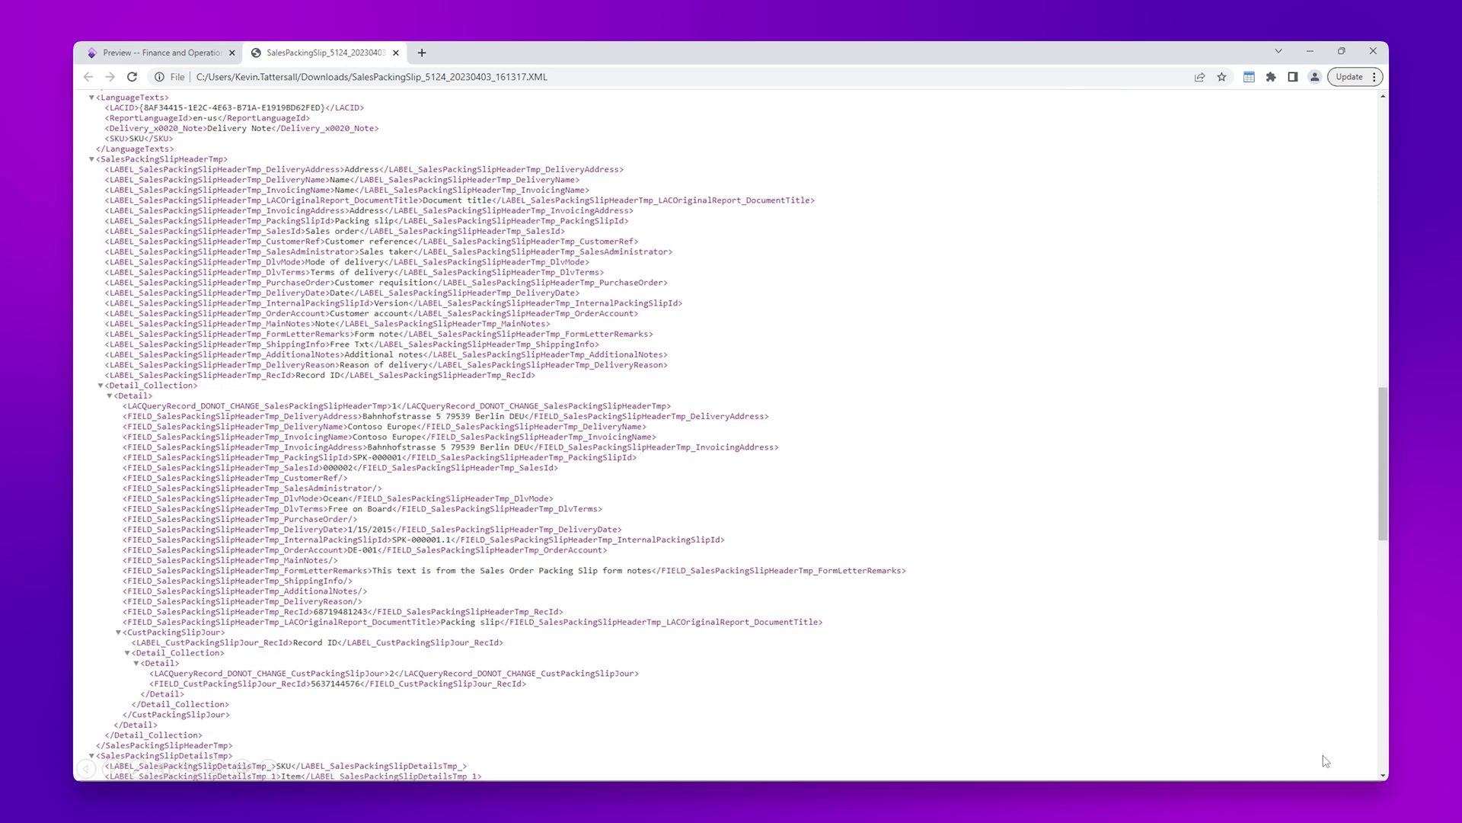